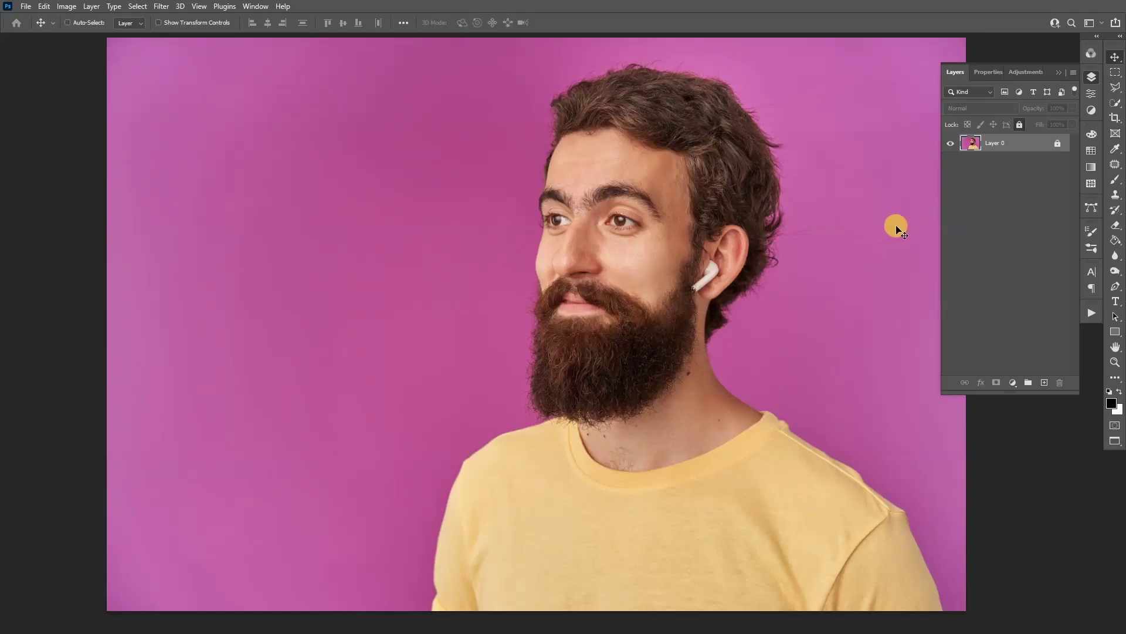
- Unlock Layer 0 and select the whole yellow t-shirt with Quick Selection in Add mode
left_click(1057, 145)
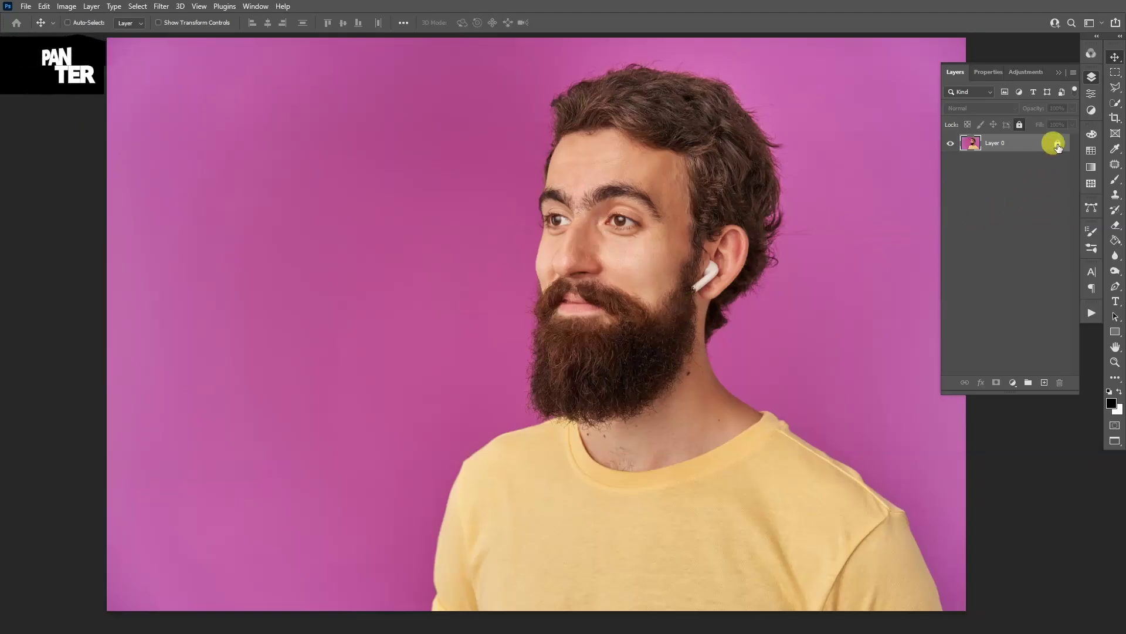
left_click(1056, 72)
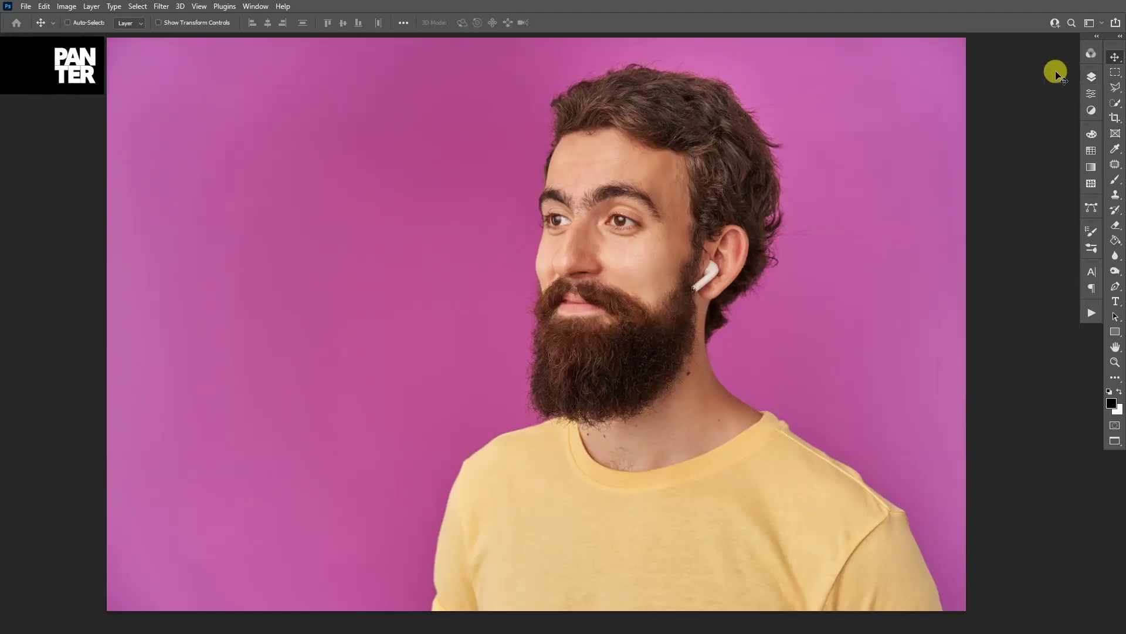
left_click(1116, 104)
scroll(649, 469, "up", 3)
left_click_drag(657, 494, 490, 321)
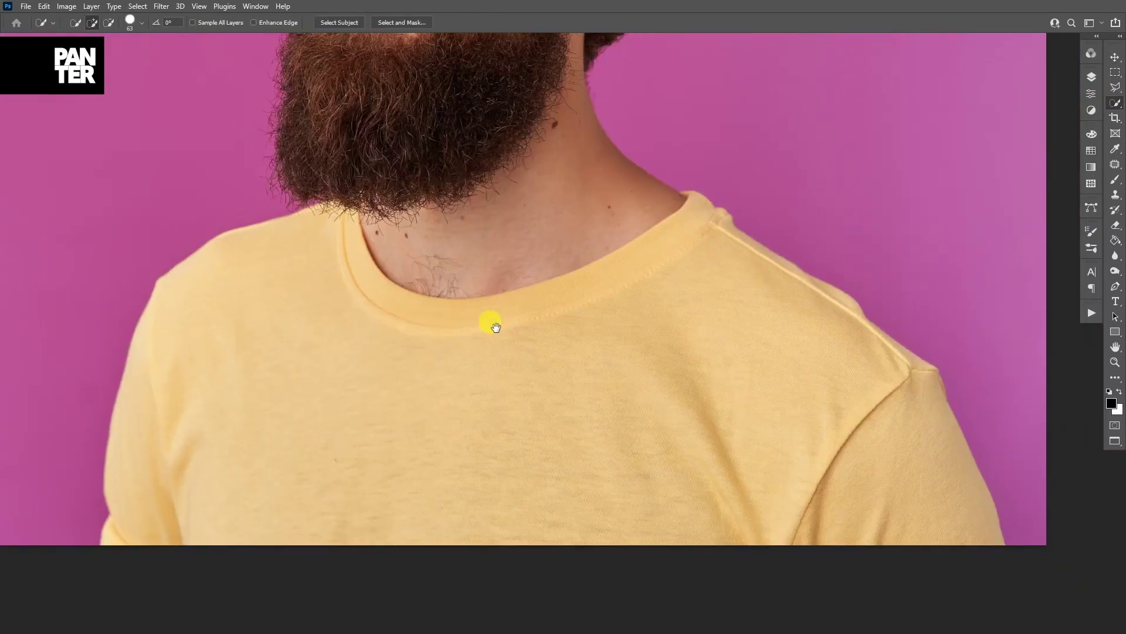
left_click(92, 22)
mouse_move(196, 304)
left_mouse_down()
mouse_move(294, 394)
mouse_move(383, 421)
mouse_move(704, 439)
mouse_move(912, 494)
mouse_move(975, 496)
left_mouse_up()
- Resize the selection brush and tidy the selection edge at the right shoulder
scroll(714, 171, "up", 5)
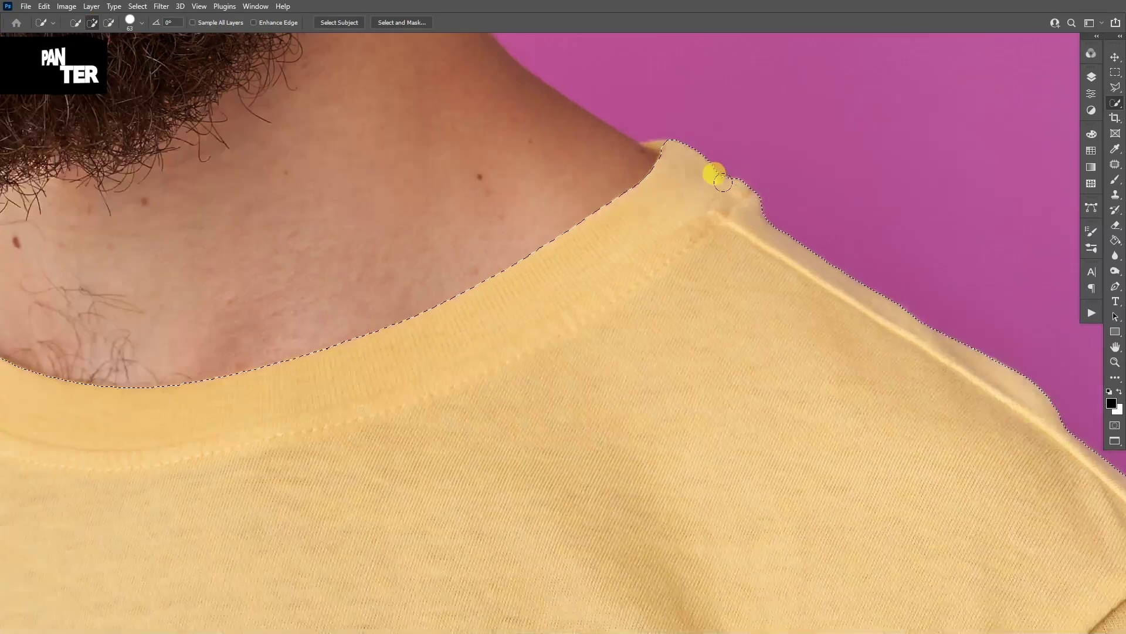
left_click_drag(661, 133, 666, 293)
scroll(666, 293, "up", 2)
right_click(674, 286, "alt")
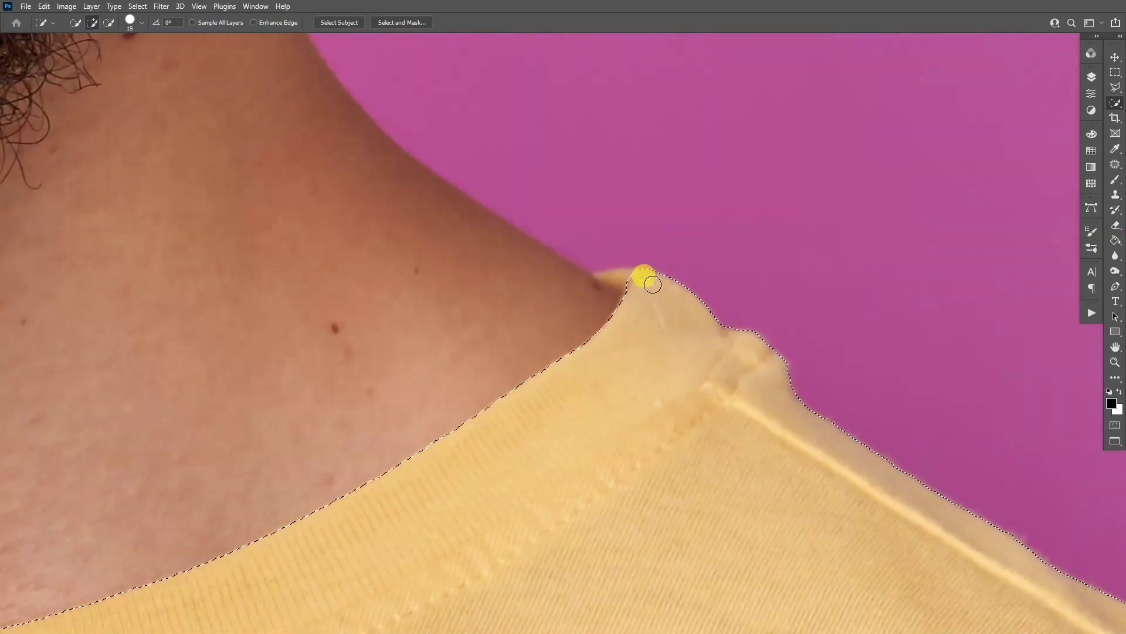
scroll(611, 271, "up", 1)
scroll(615, 278, "down", 8)
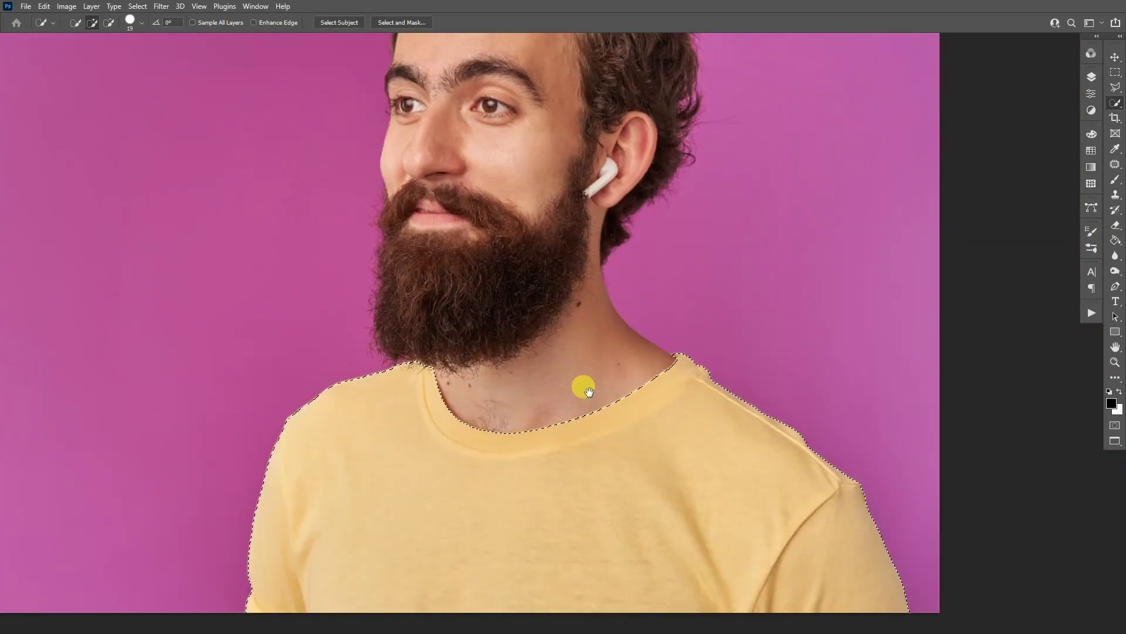
- Cut the selected shirt onto its own new layer
key("v")
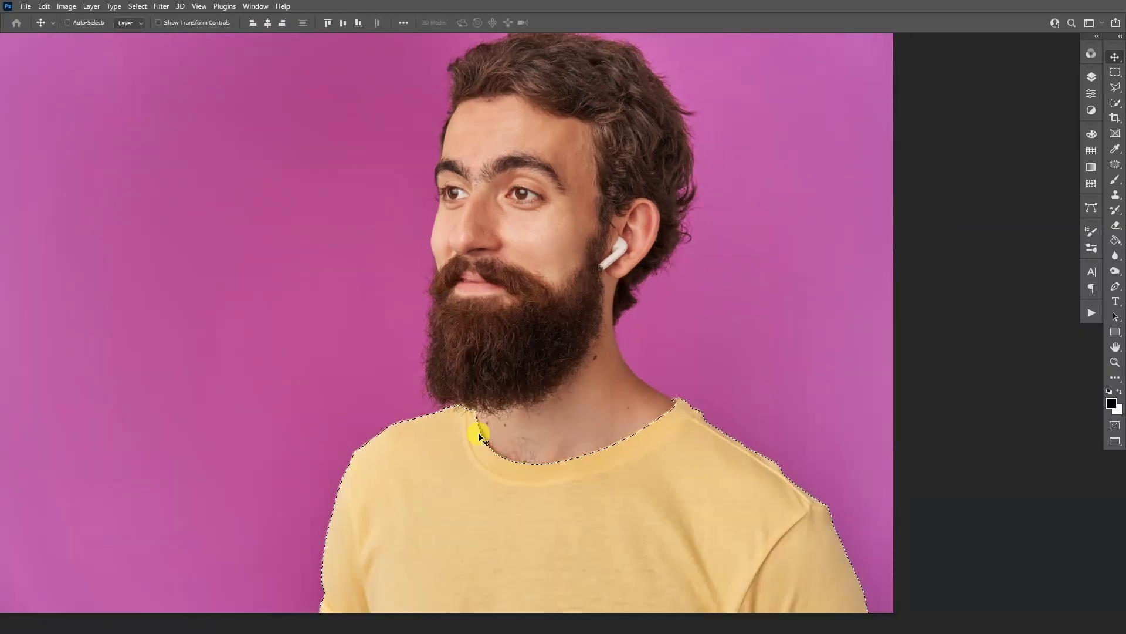
left_click(1091, 77)
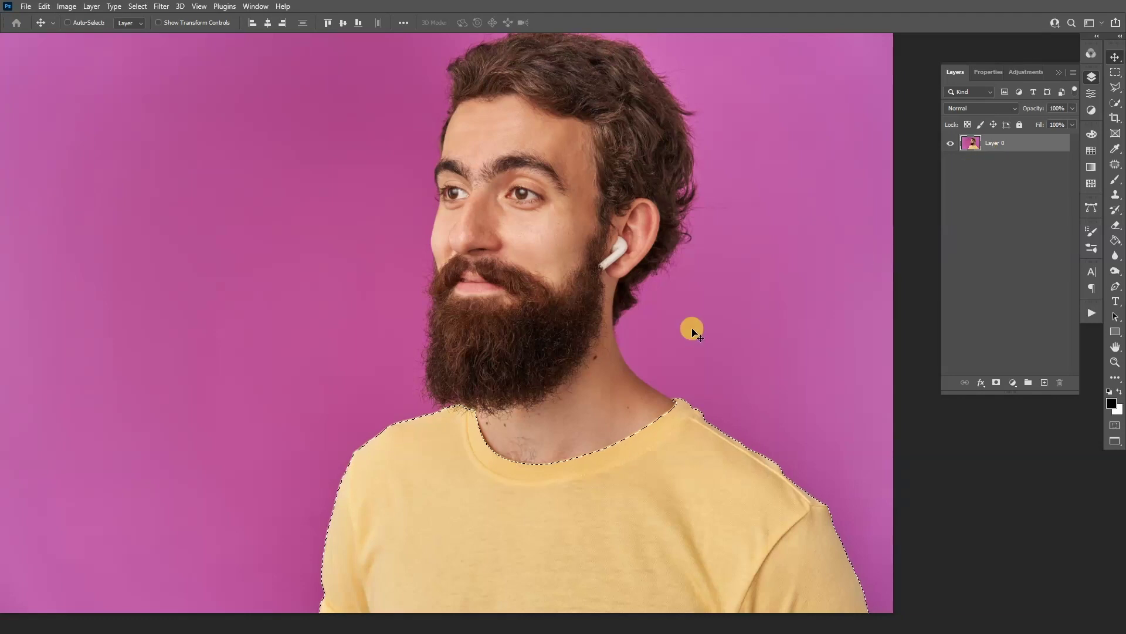
key("ctrl")
key("ctrl+j")
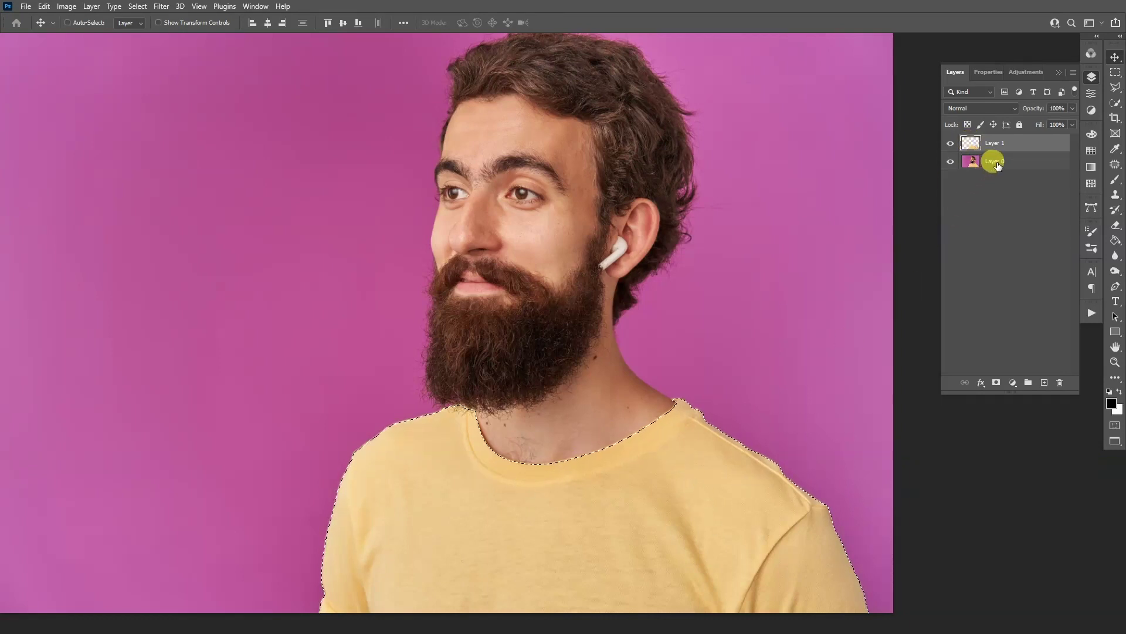
- Hide the shirt layer to check the transparent cut-out, then deselect
left_click(993, 160)
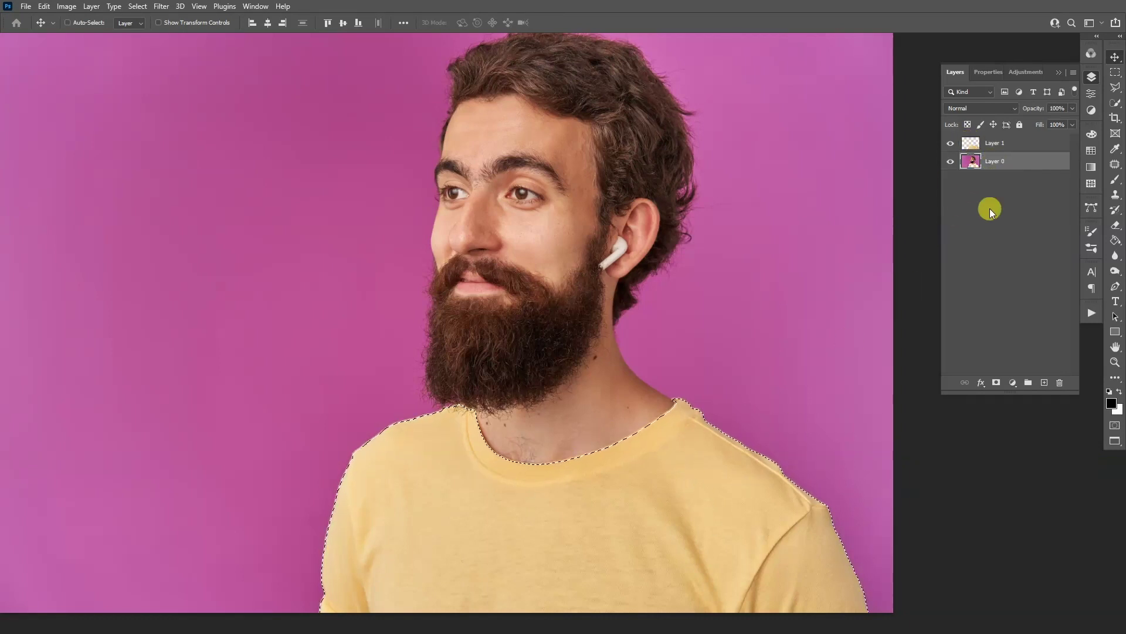
left_click(950, 143)
left_click(950, 143)
left_click(950, 144)
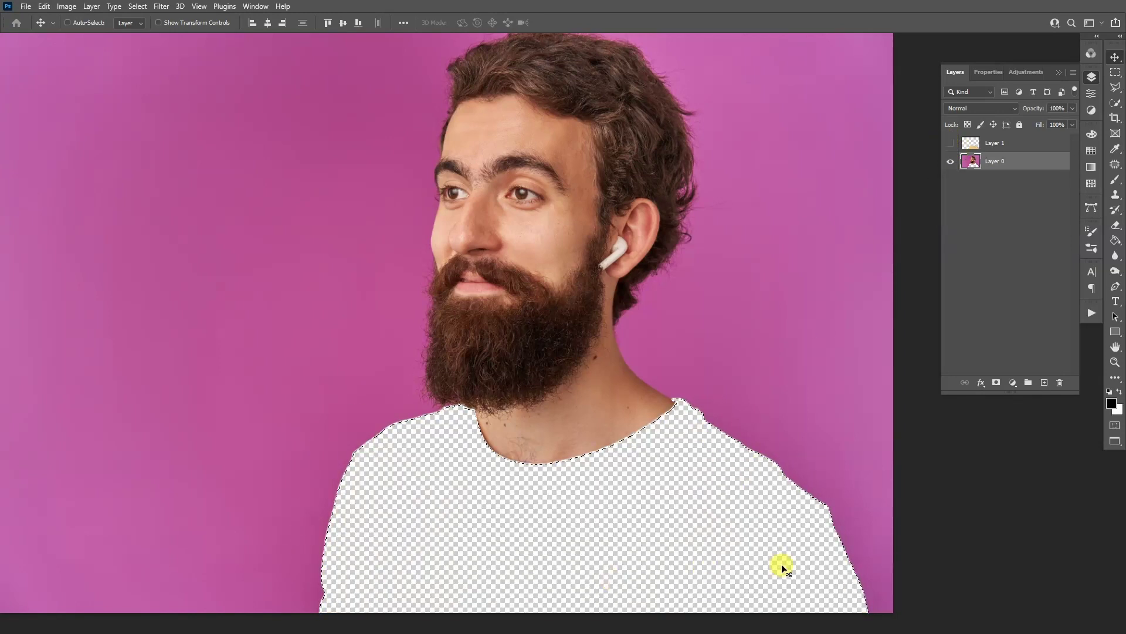
key("ctrl+d")
- Rename the shirt layer Tshirt and the photo layer Model
double_click(996, 143)
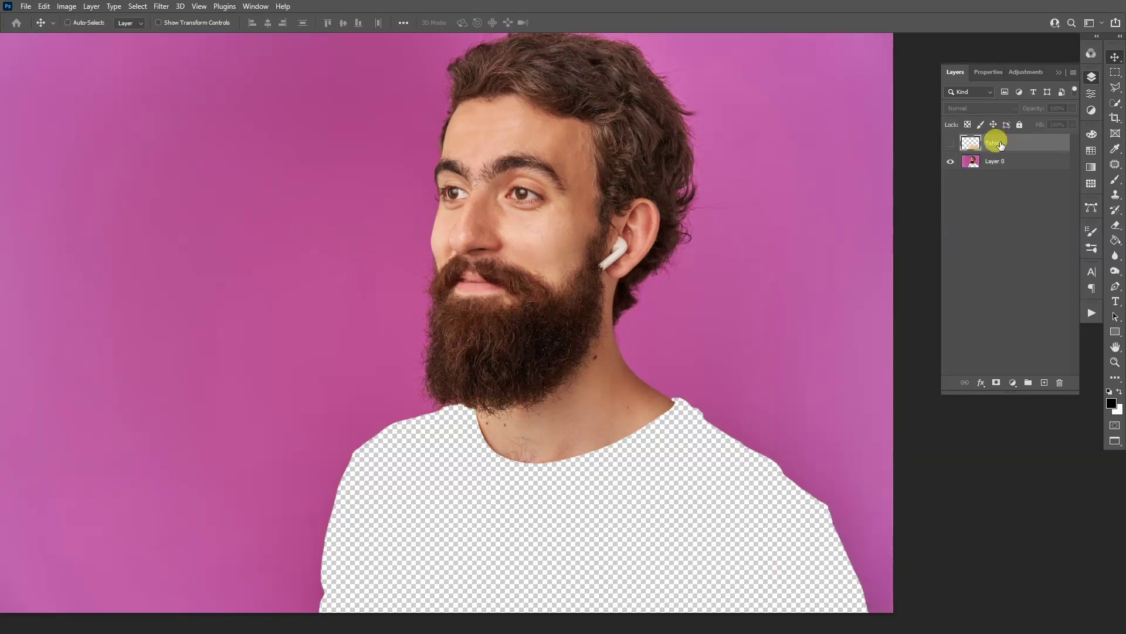
double_click(994, 162)
type("M")
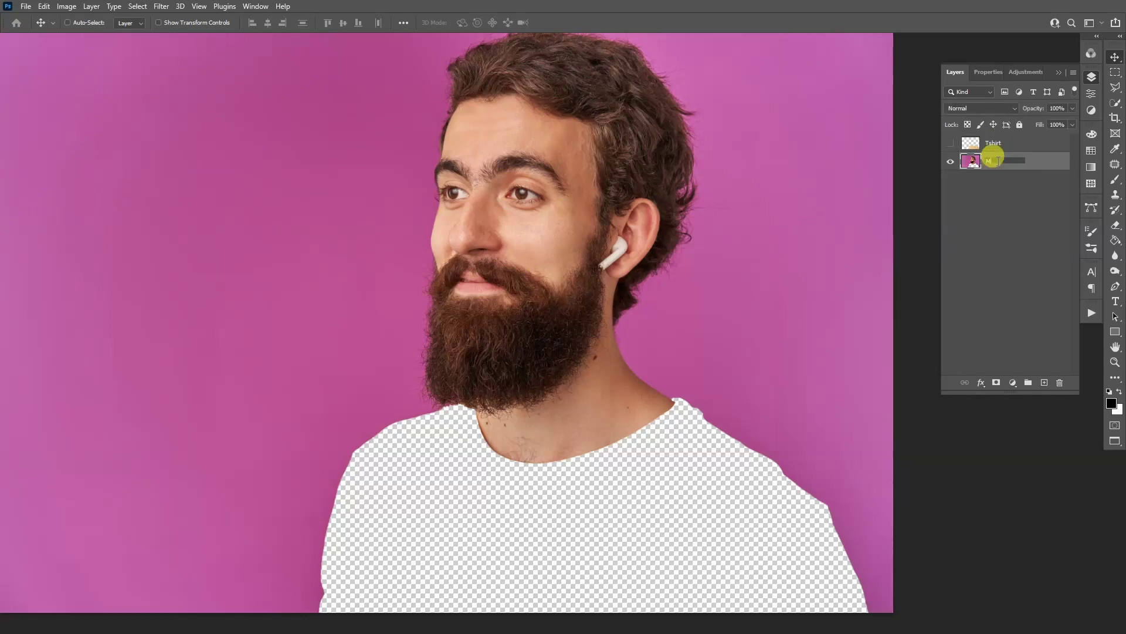
type("odel")
key("Return")
key("ctrl+0")
- Paste the maze pattern, enlarge it over the canvas, and move it below Model
key("ctrl+v")
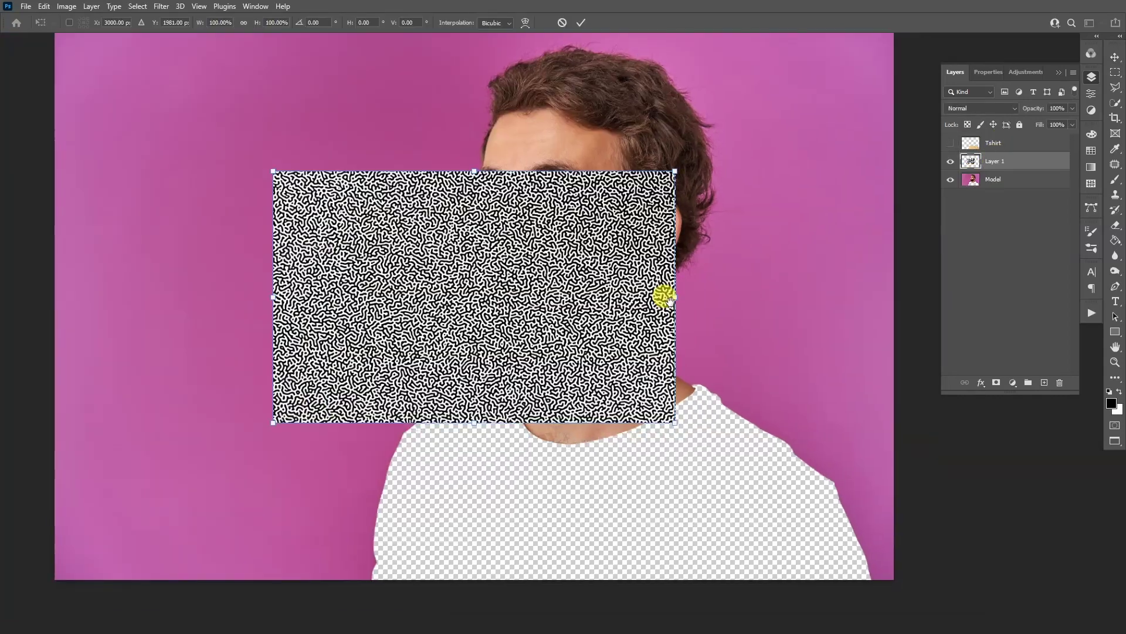
left_click_drag(675, 421, 886, 540)
key("Return")
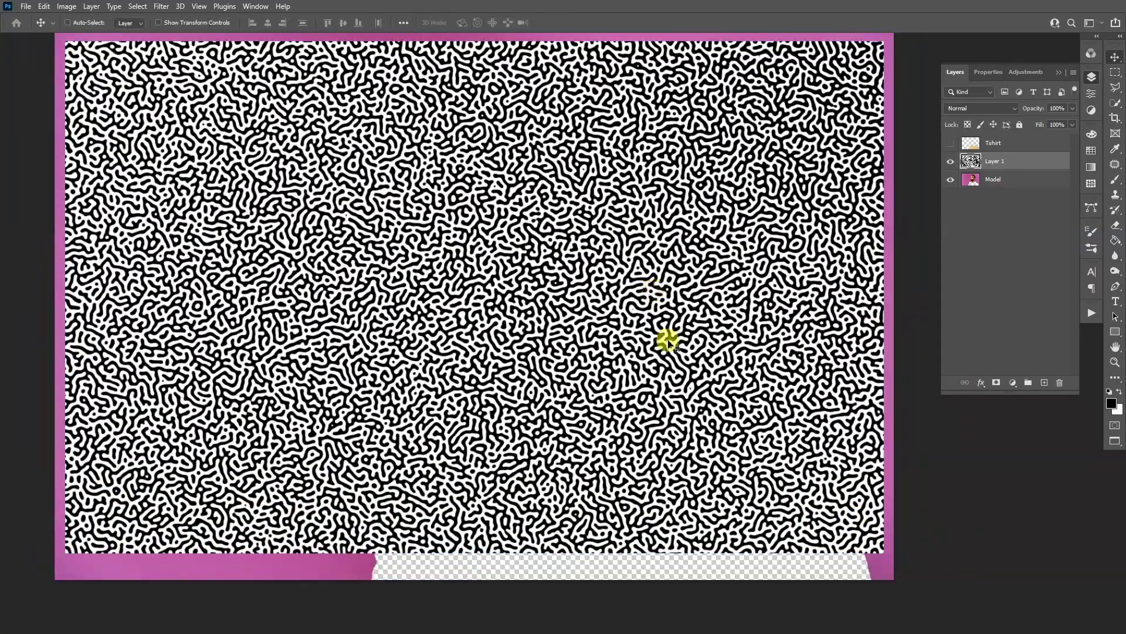
left_click_drag(674, 209, 670, 249)
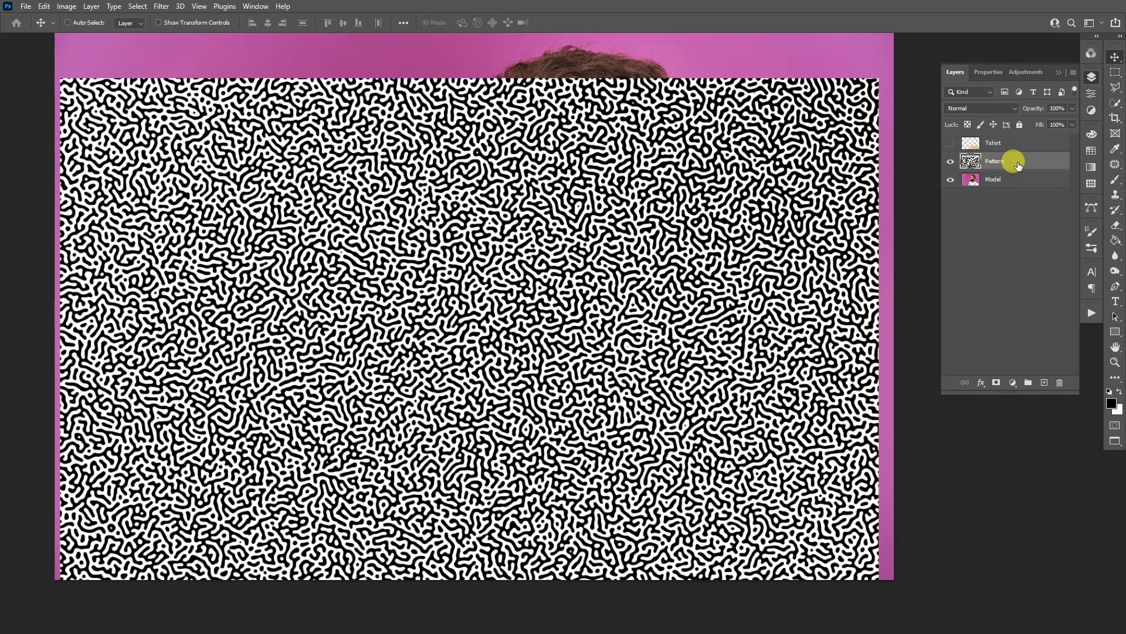
left_click_drag(1018, 165, 1008, 185)
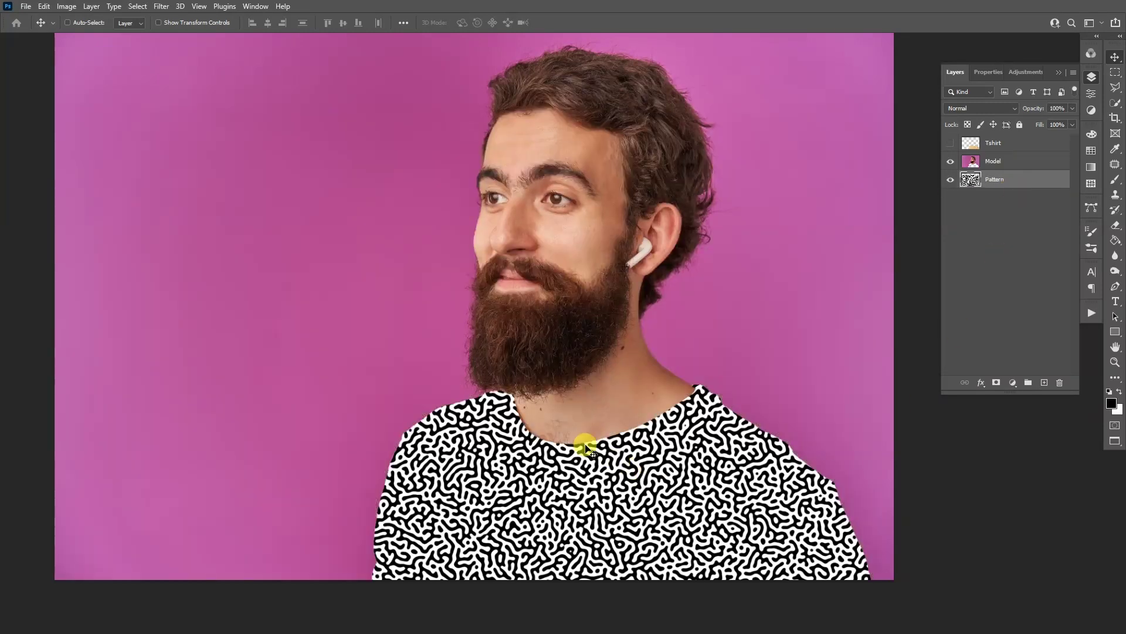
- Select the Tshirt layer and show it over the pattern, toggling visibility to compare
scroll(711, 520, "down", 1)
scroll(711, 521, "up", 3)
key("alt+]")
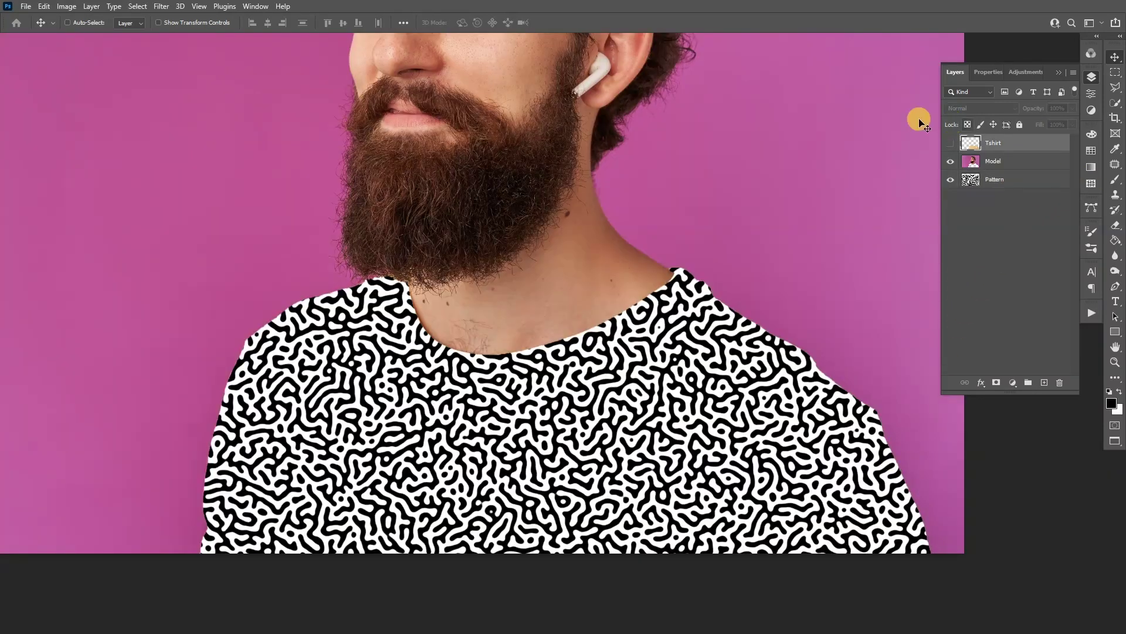
left_click(951, 143)
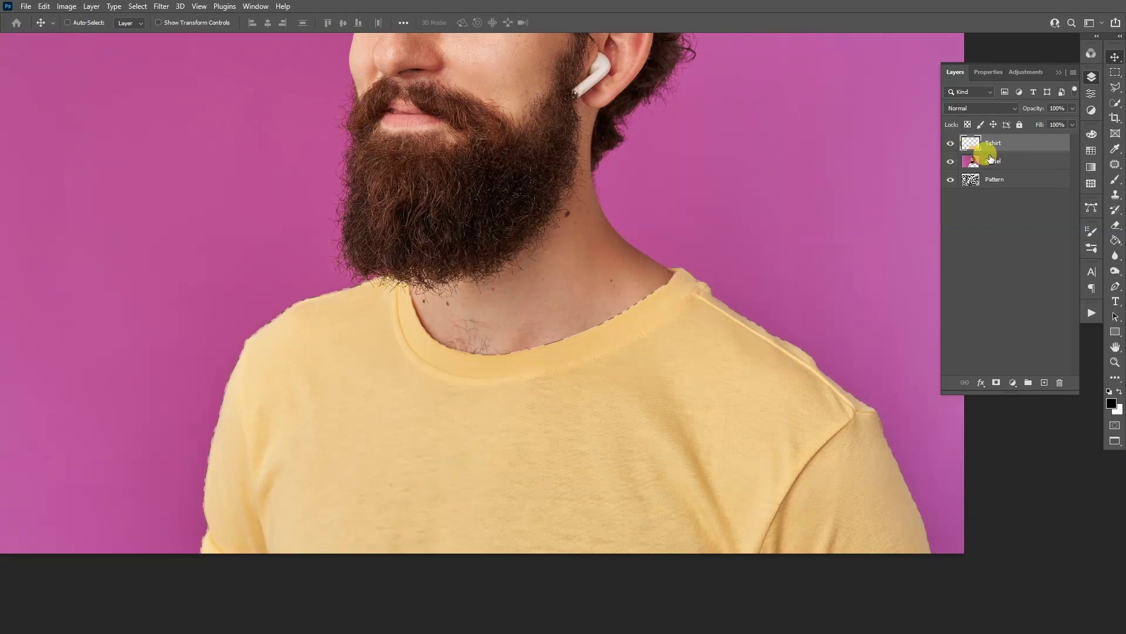
scroll(712, 579, "up", 3)
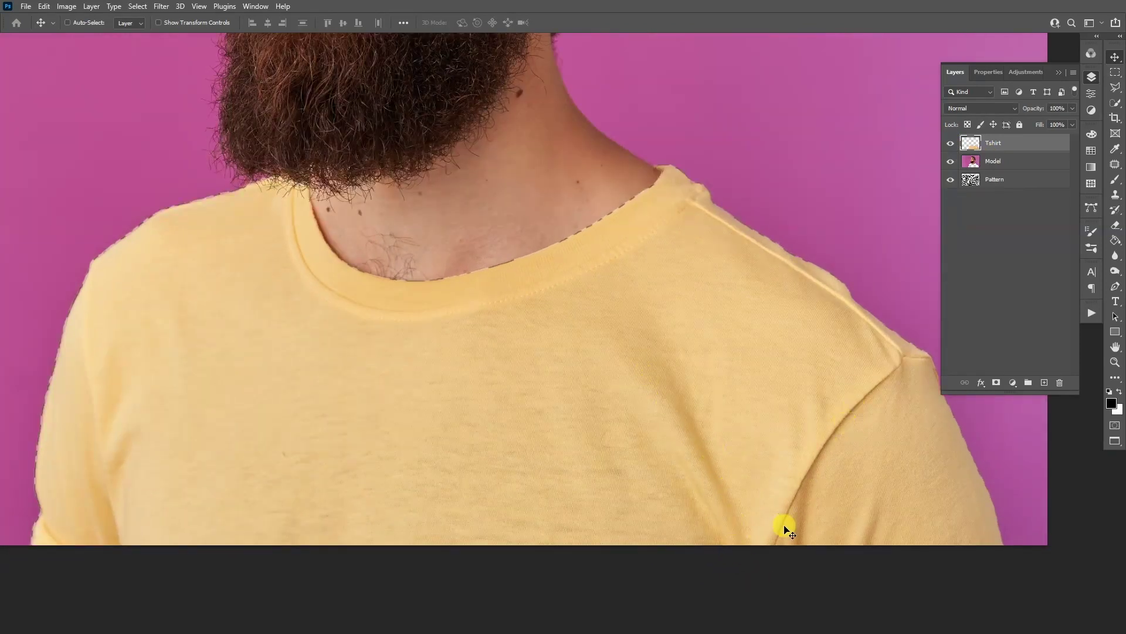
scroll(785, 528, "down", 2)
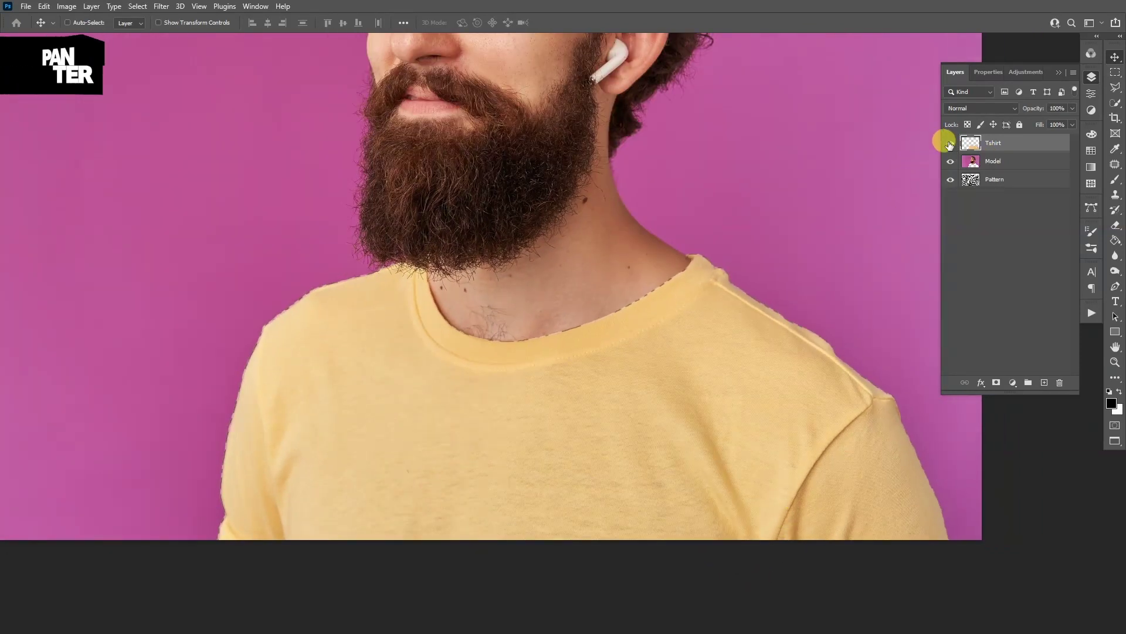
left_click(950, 142)
left_click(951, 143)
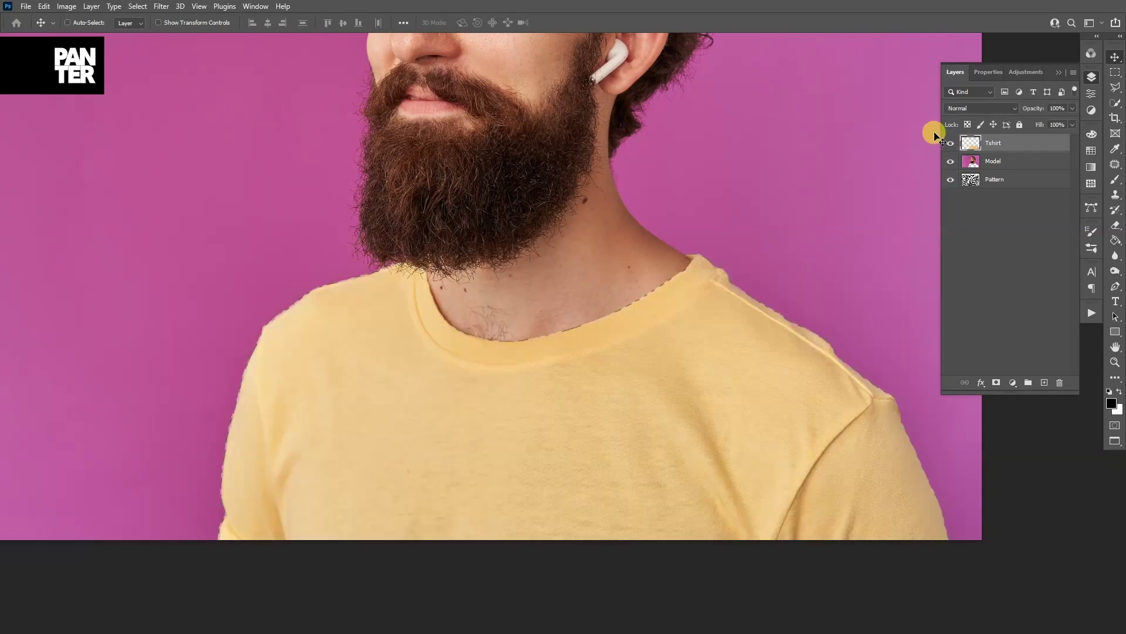
- Keep the Tshirt blend mode at Normal and open its Layer Style settings
left_click(973, 106)
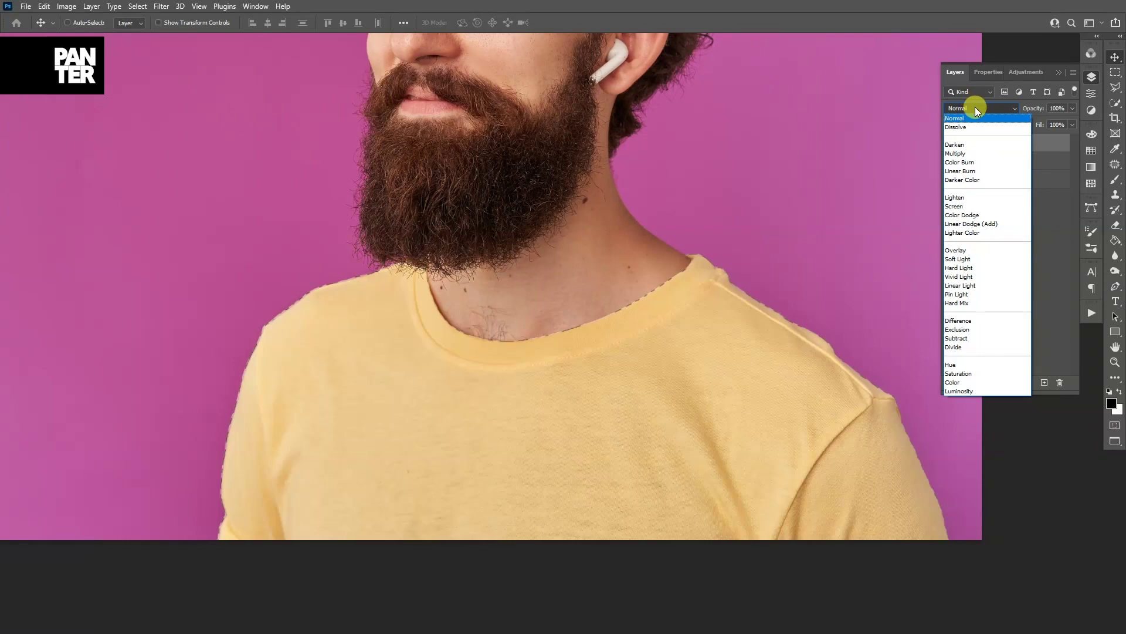
left_click(968, 118)
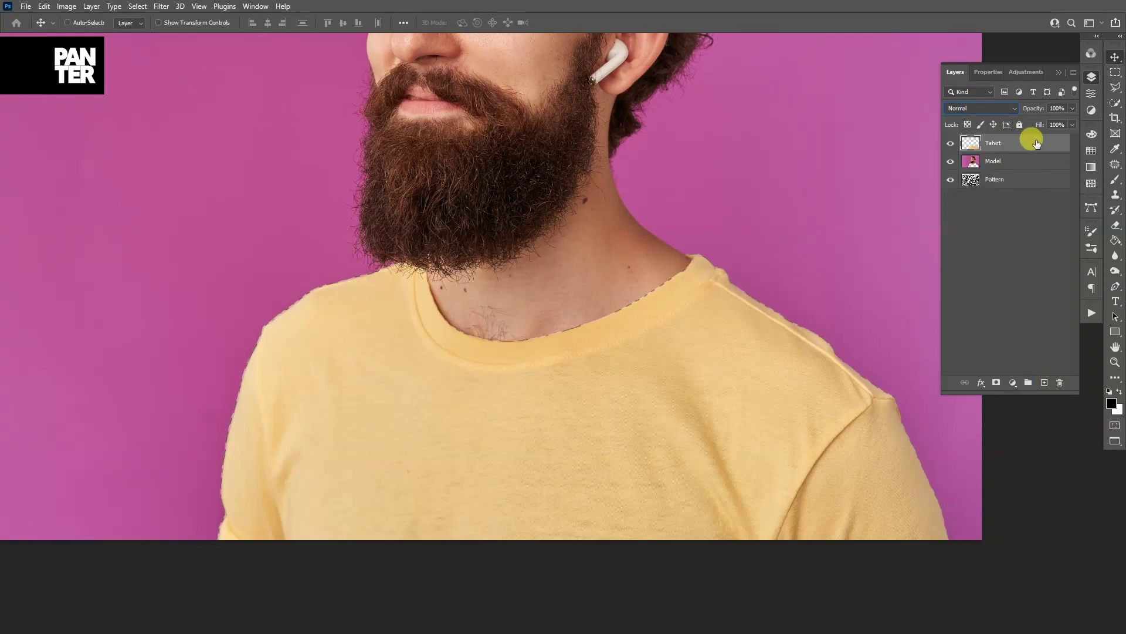
double_click(1036, 143)
- Set the Tshirt layer to Multiply with This Layer highlights cut to 190
left_click_drag(943, 71, 968, 35)
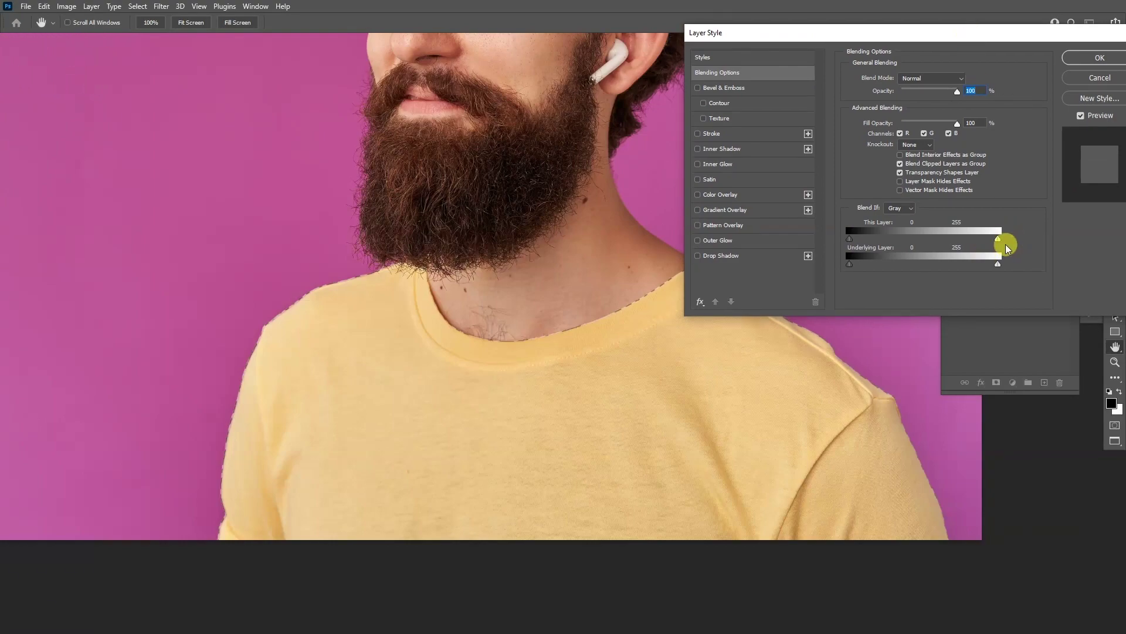
left_click_drag(994, 247, 961, 244)
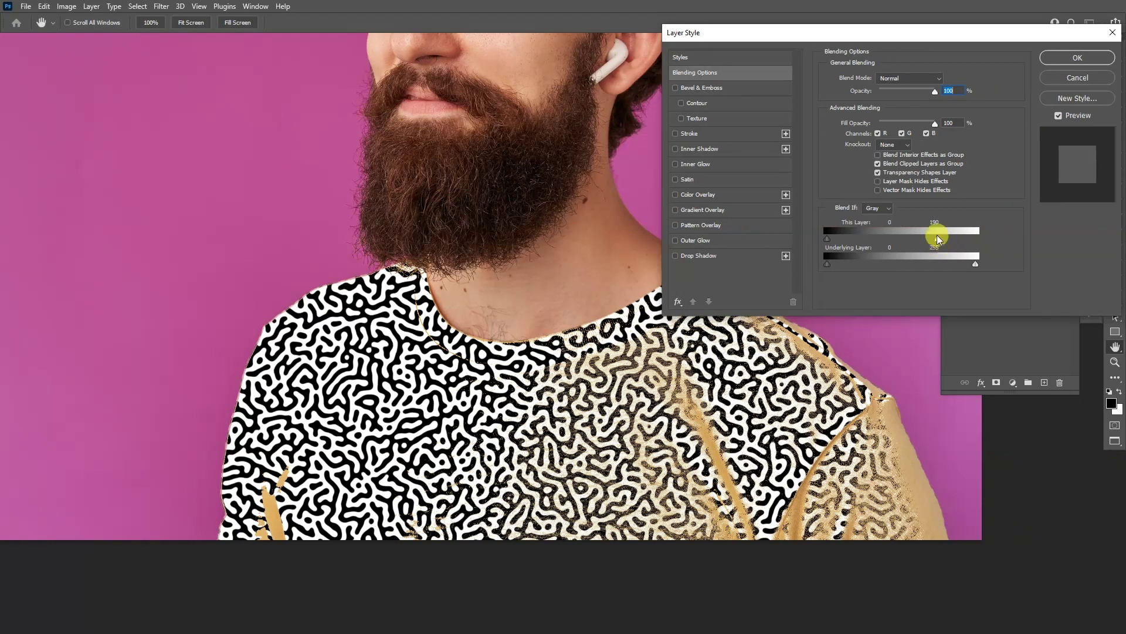
left_click(918, 78)
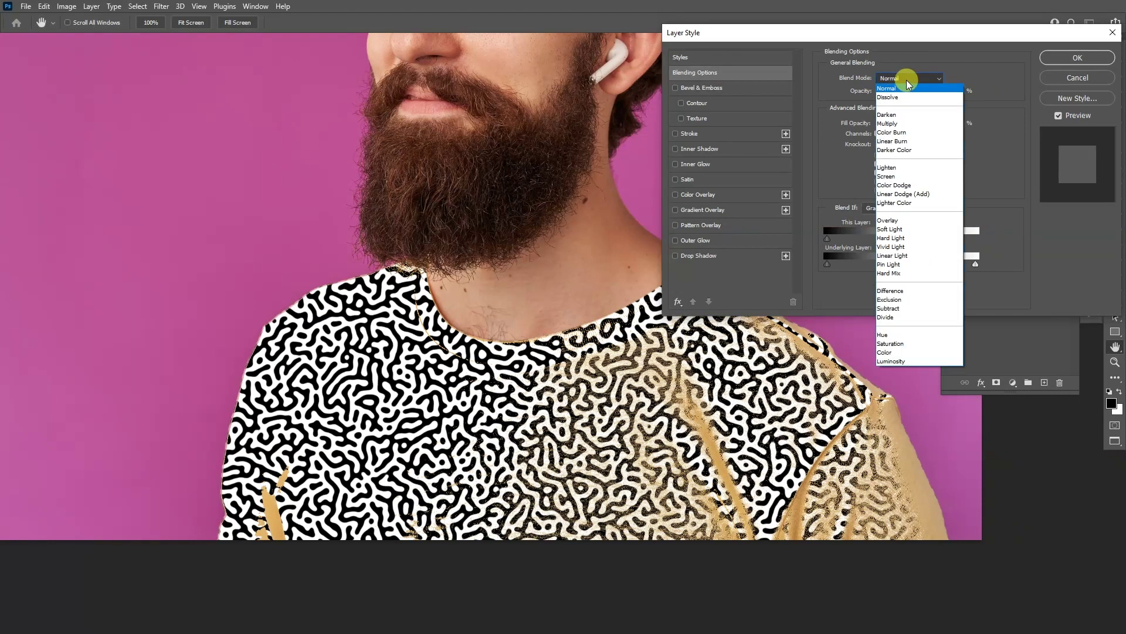
left_click(903, 125)
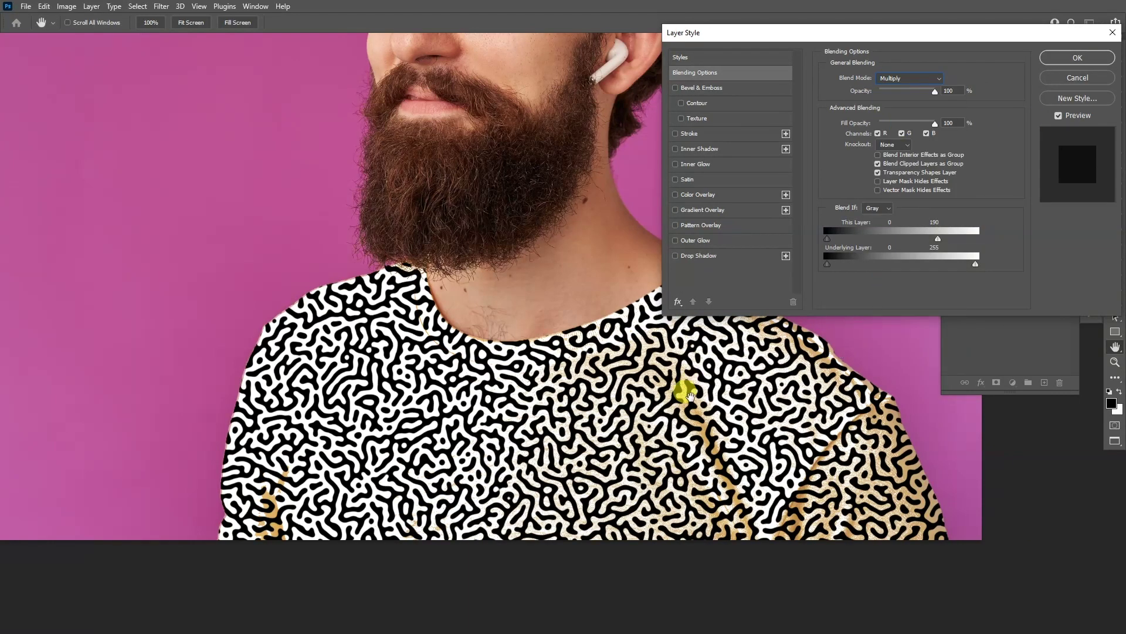
left_click(1077, 58)
- Select the Pattern layer
scroll(839, 301, "down", 3)
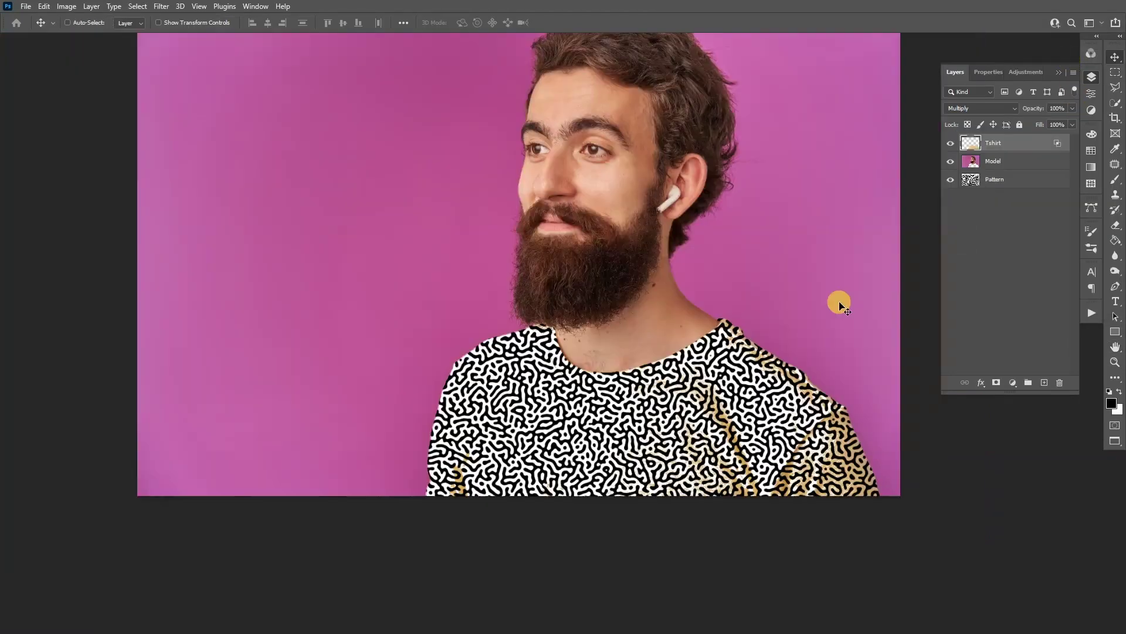
scroll(839, 317, "up", 2)
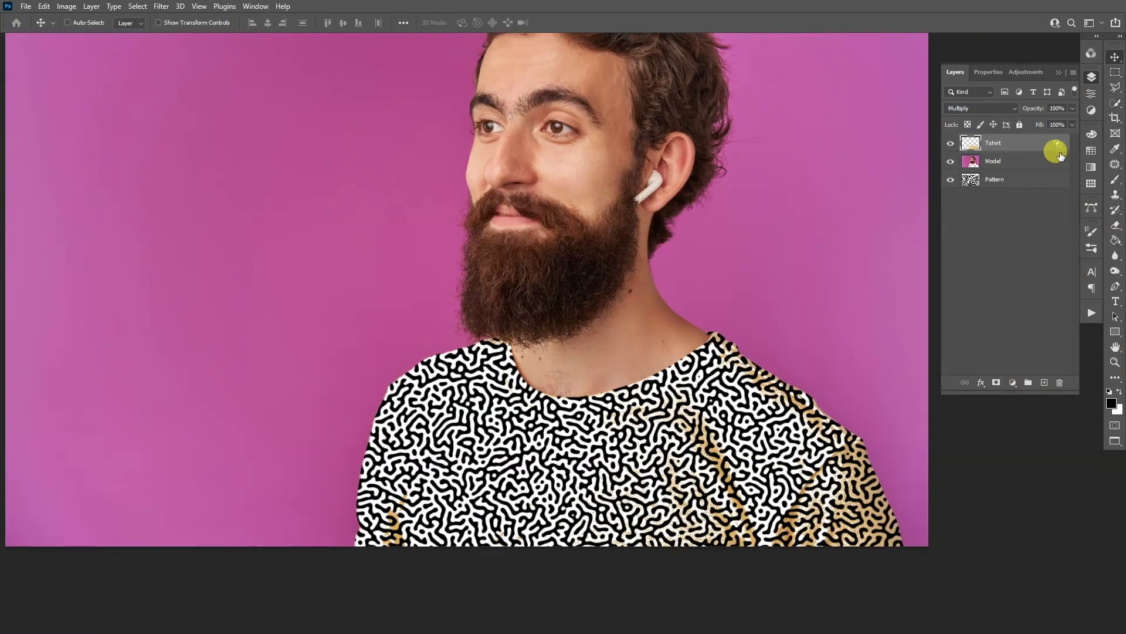
left_click(1016, 177)
scroll(810, 320, "down", 1)
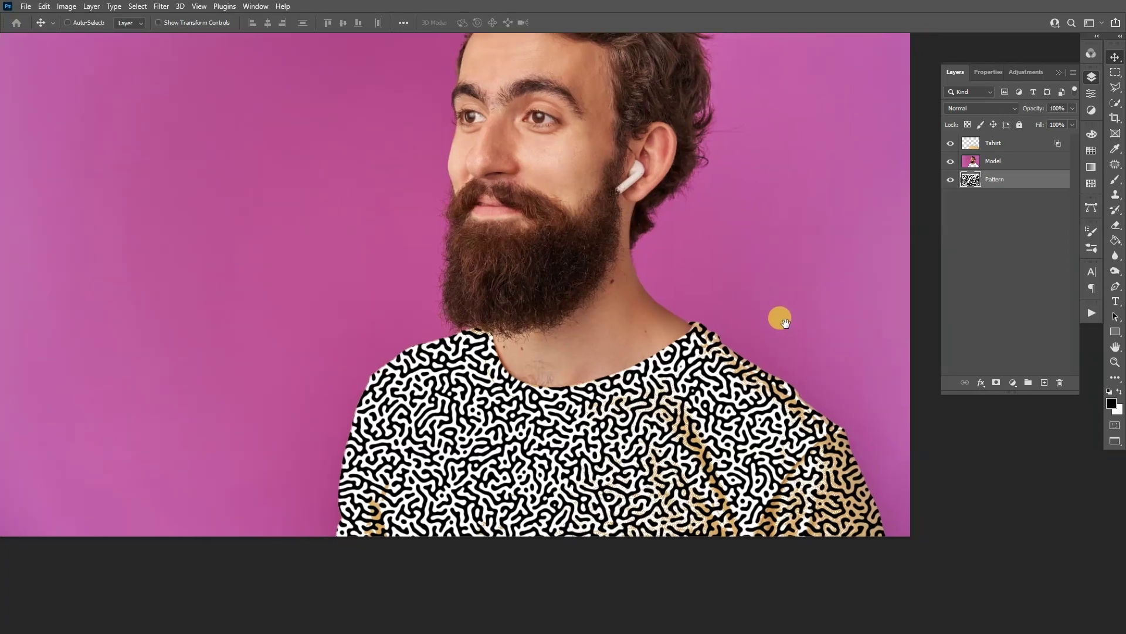
- Add a Gradient Map above the pattern using the Purple_22 preset from Purples
scroll(579, 399, "down", 1)
left_click(1092, 109)
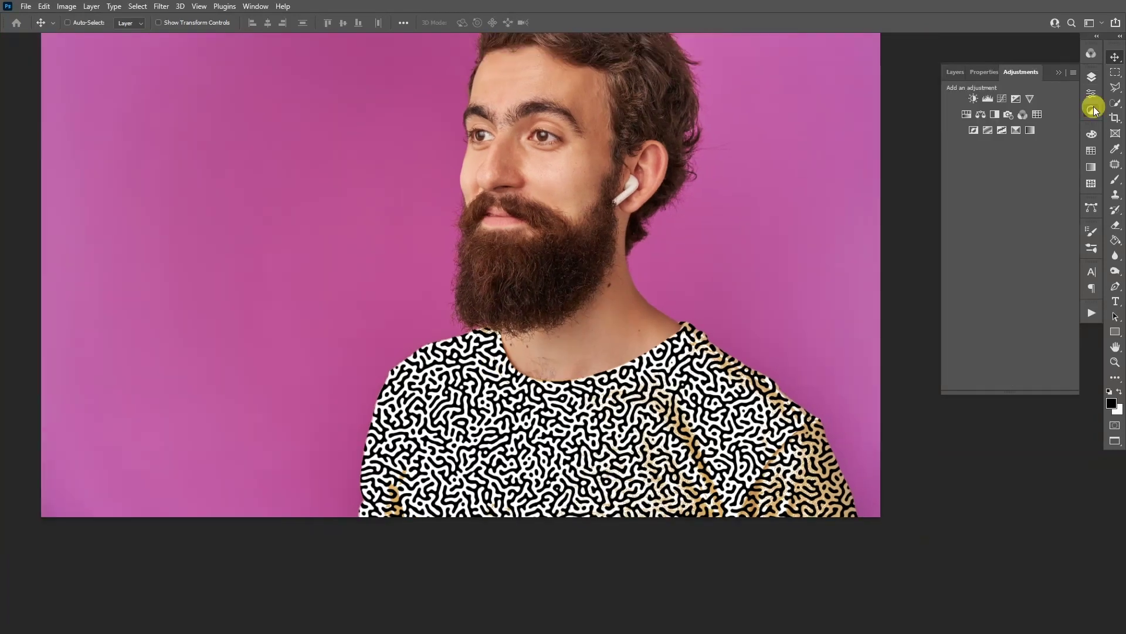
left_click(1030, 131)
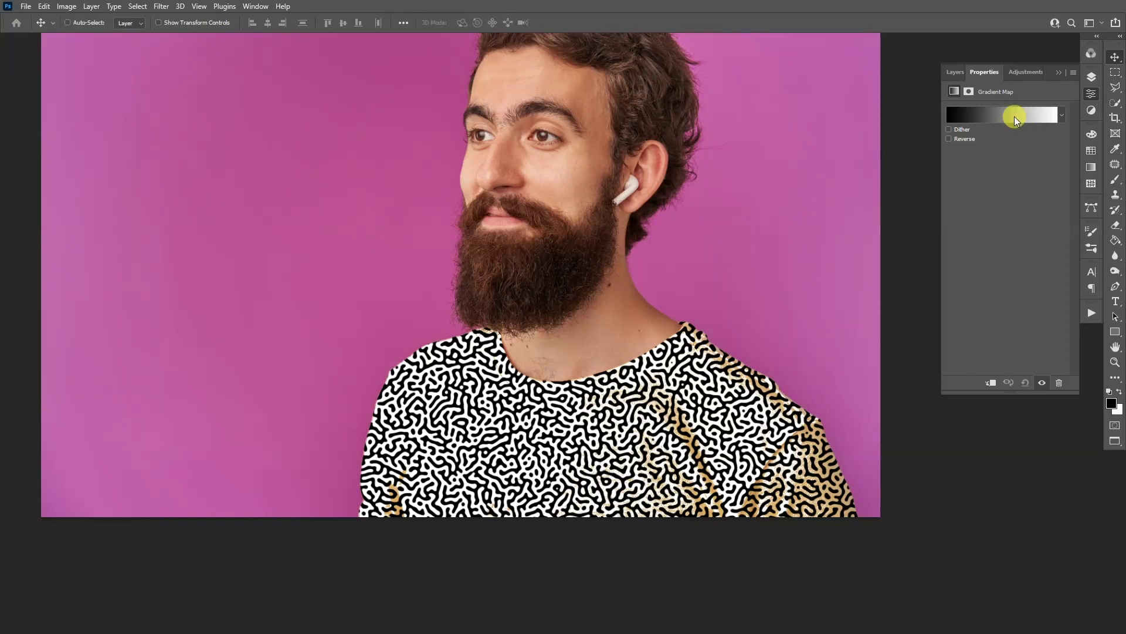
left_click(994, 115)
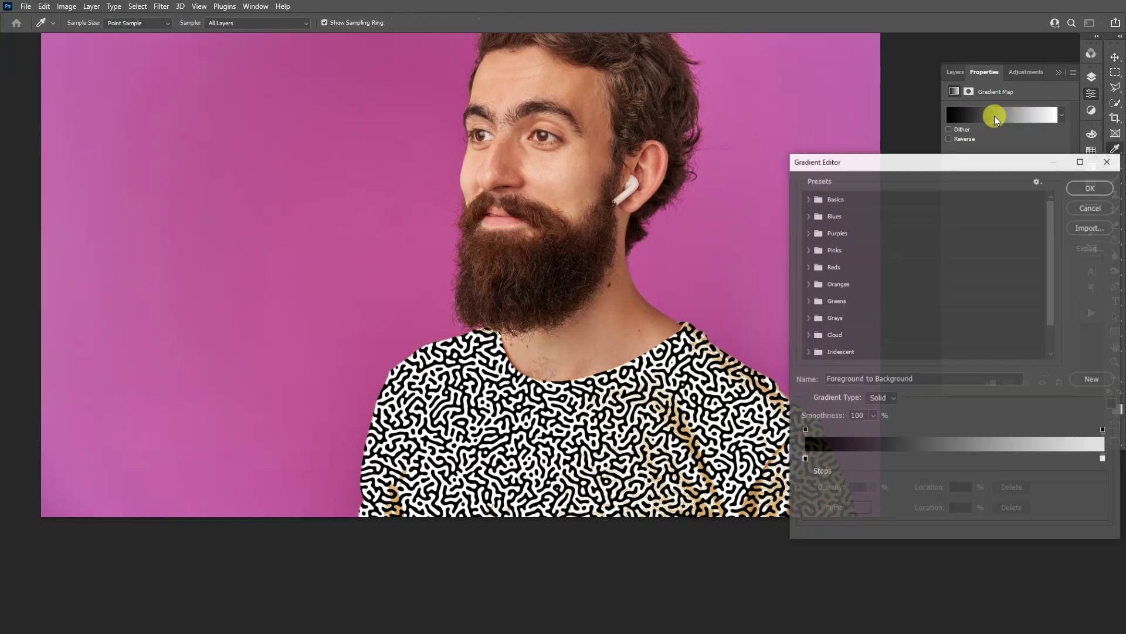
left_click(809, 234)
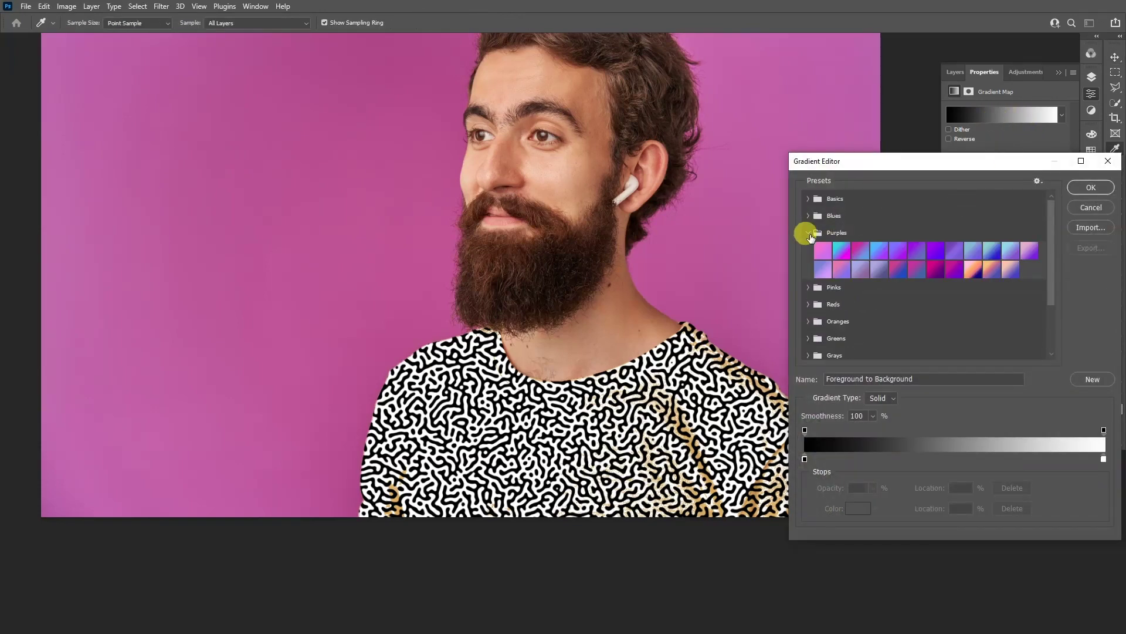
left_click(993, 271)
- Remove the gradient's middle colour stops to leave an orange-to-blue map
left_click(909, 458)
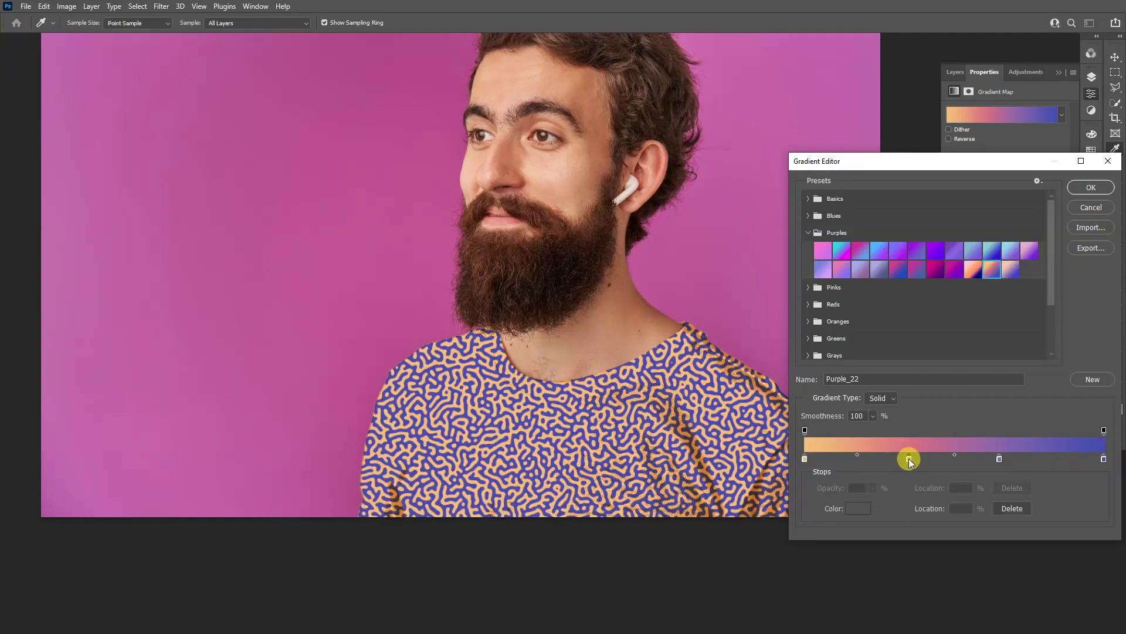
key("Delete")
left_click_drag(1000, 458, 997, 485)
left_click(1087, 186)
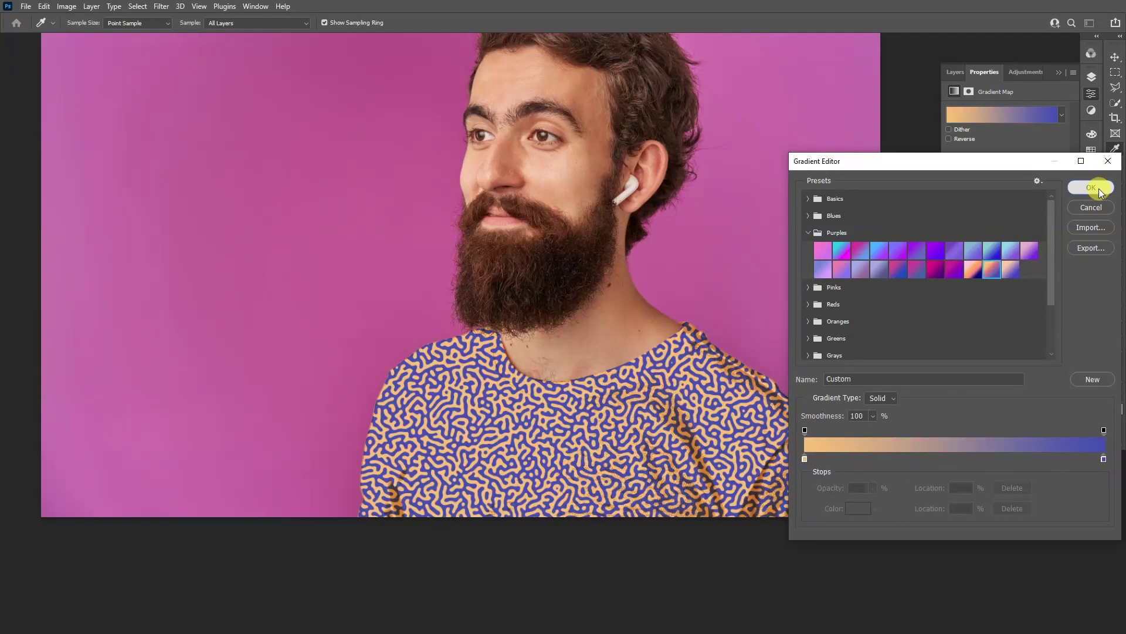
left_click(1091, 77)
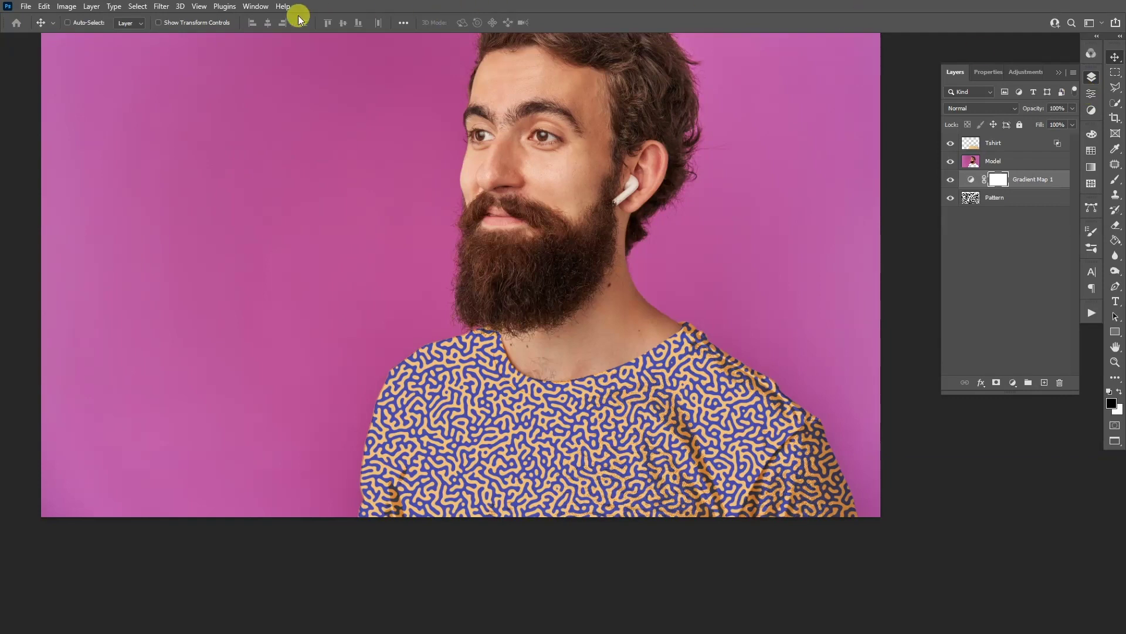
- Show the Timeline panel and create a video timeline from the layers
left_click(258, 6)
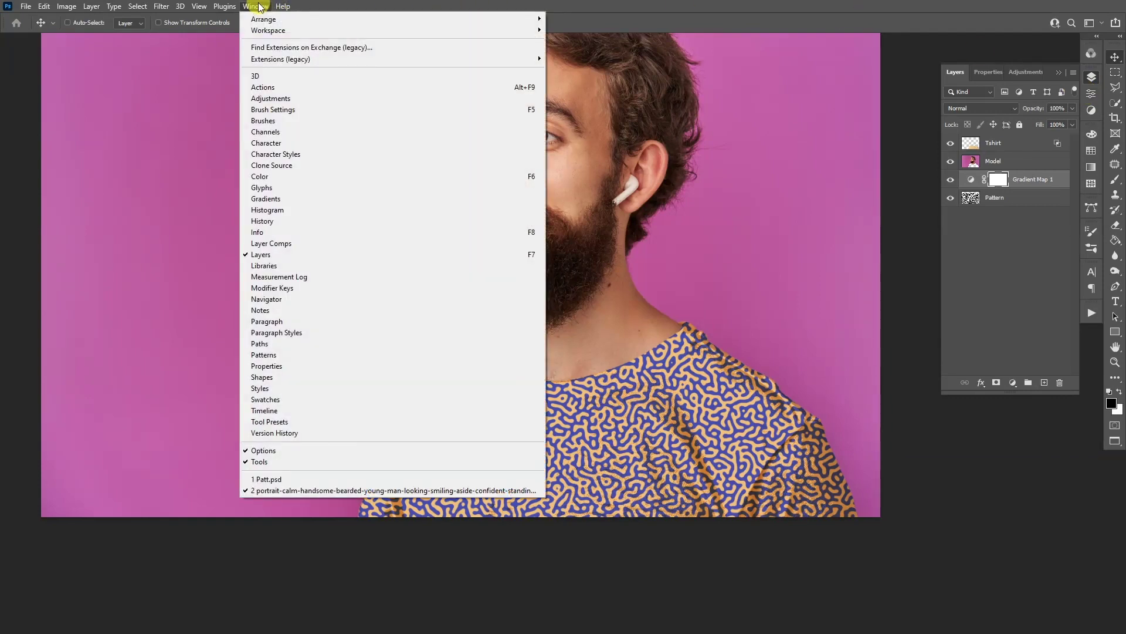
left_click(264, 413)
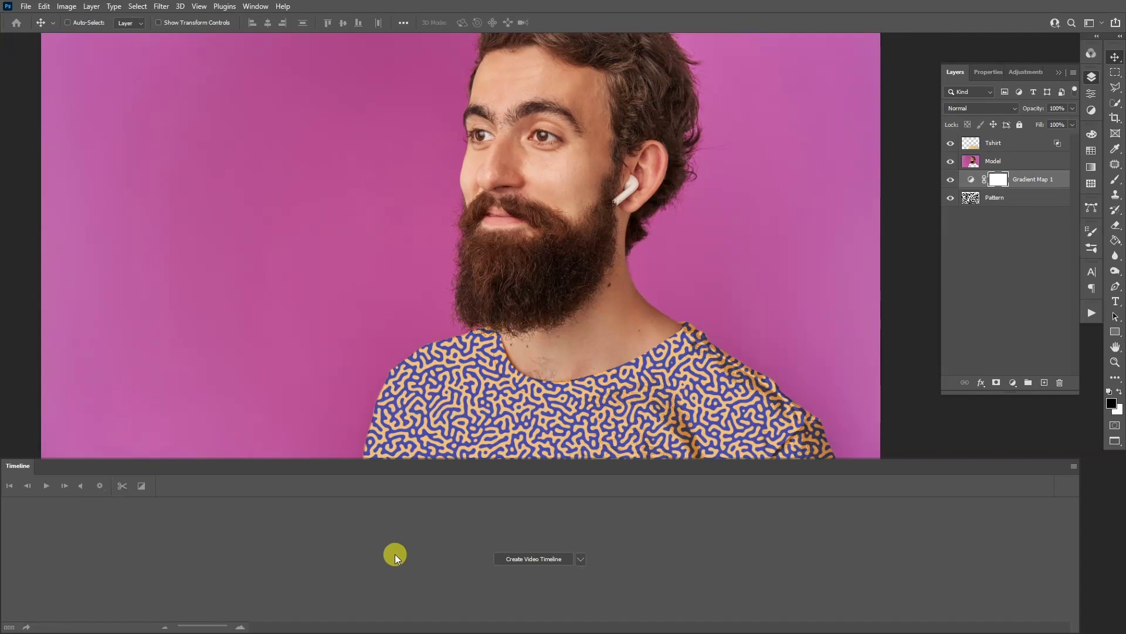
left_click(547, 557)
left_click(233, 601)
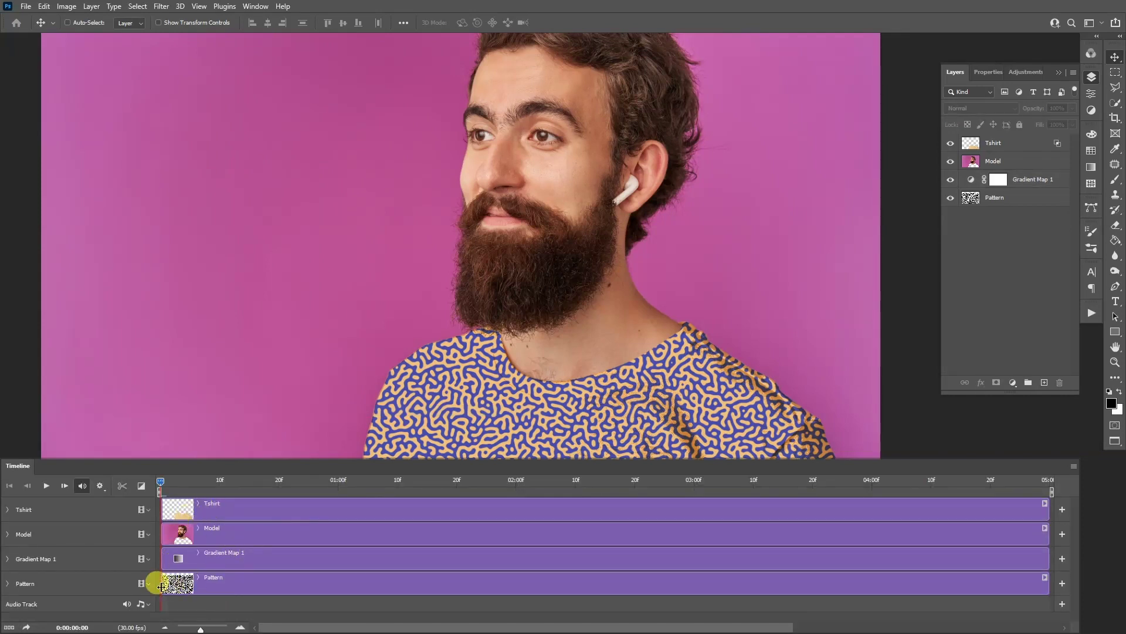
- Expand the Pattern track and enable Position keyframing at 0:00:00:00
left_click(233, 583)
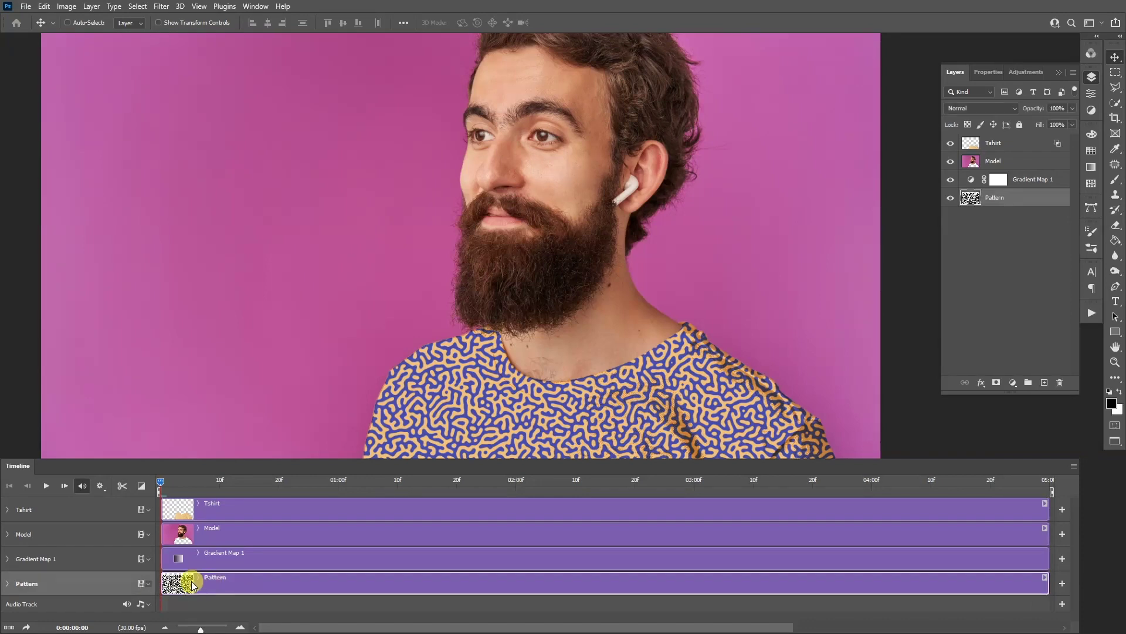
left_click(8, 584)
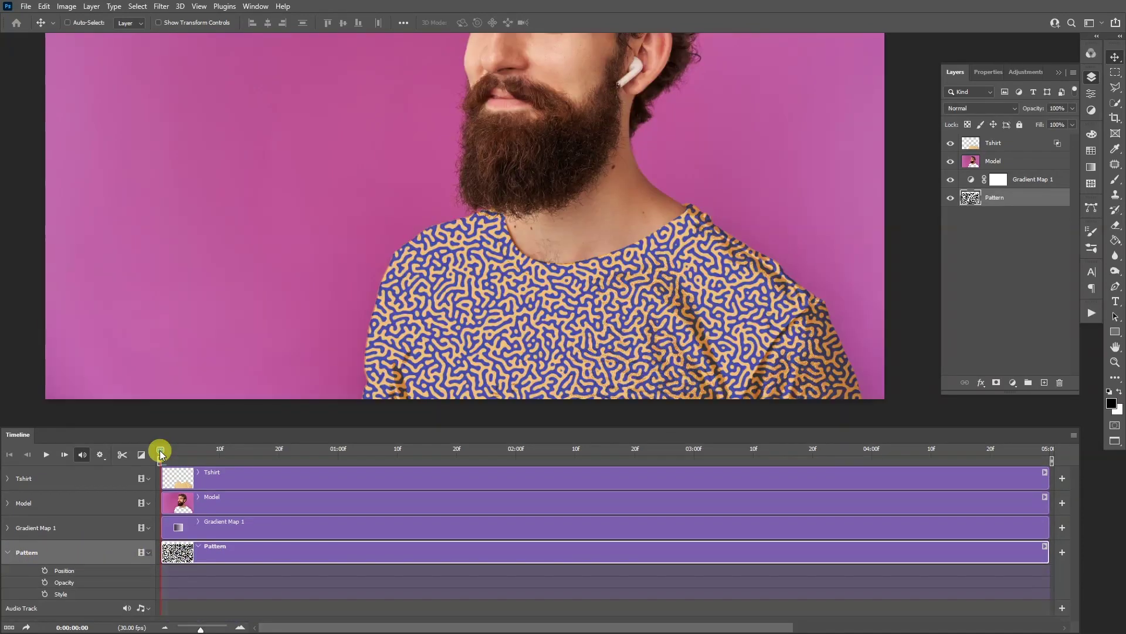
mouse_move(159, 450)
left_mouse_down()
mouse_move(241, 454)
mouse_move(160, 450)
left_mouse_up()
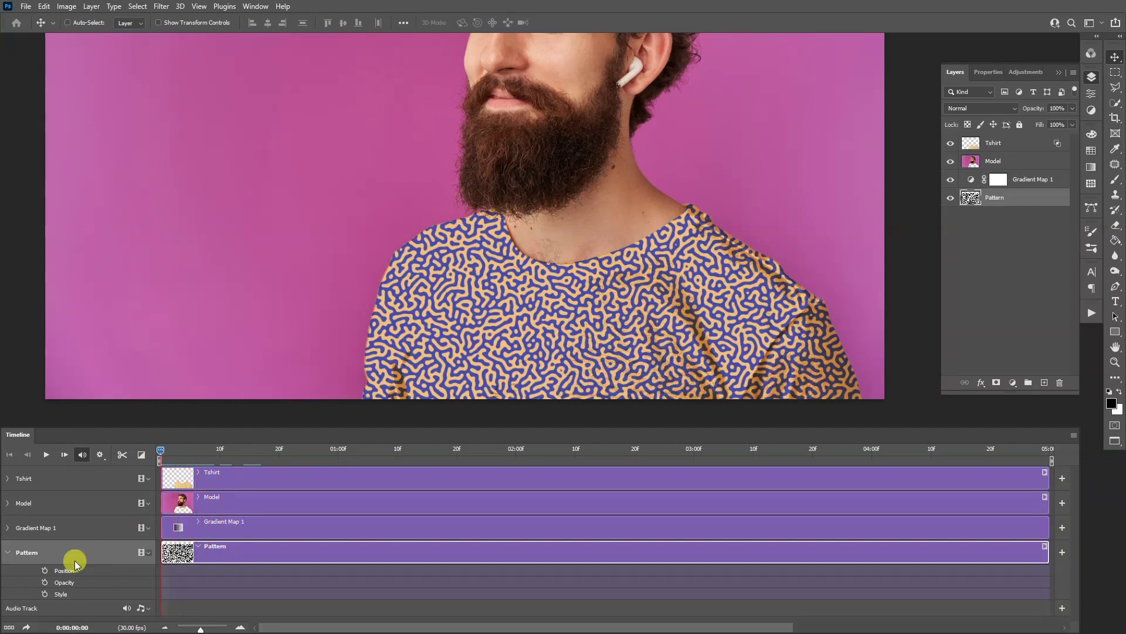
left_click(46, 571)
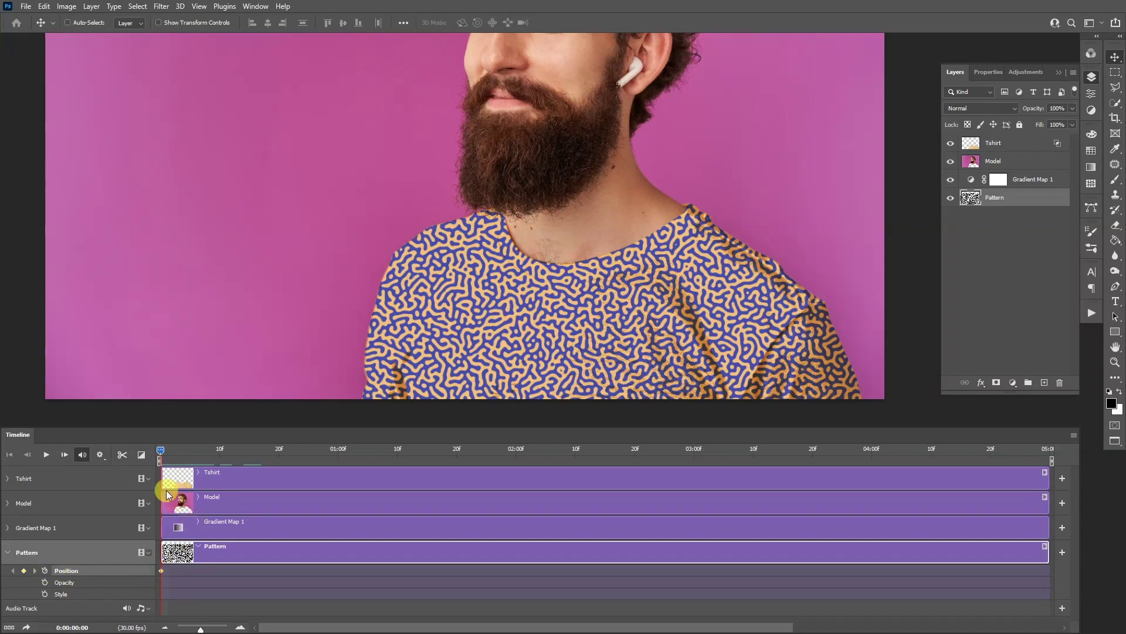
left_click_drag(162, 453, 795, 455)
- At the last frame, shift the pattern about 524 px right, then preview the slide
left_click_drag(1011, 450, 1053, 449)
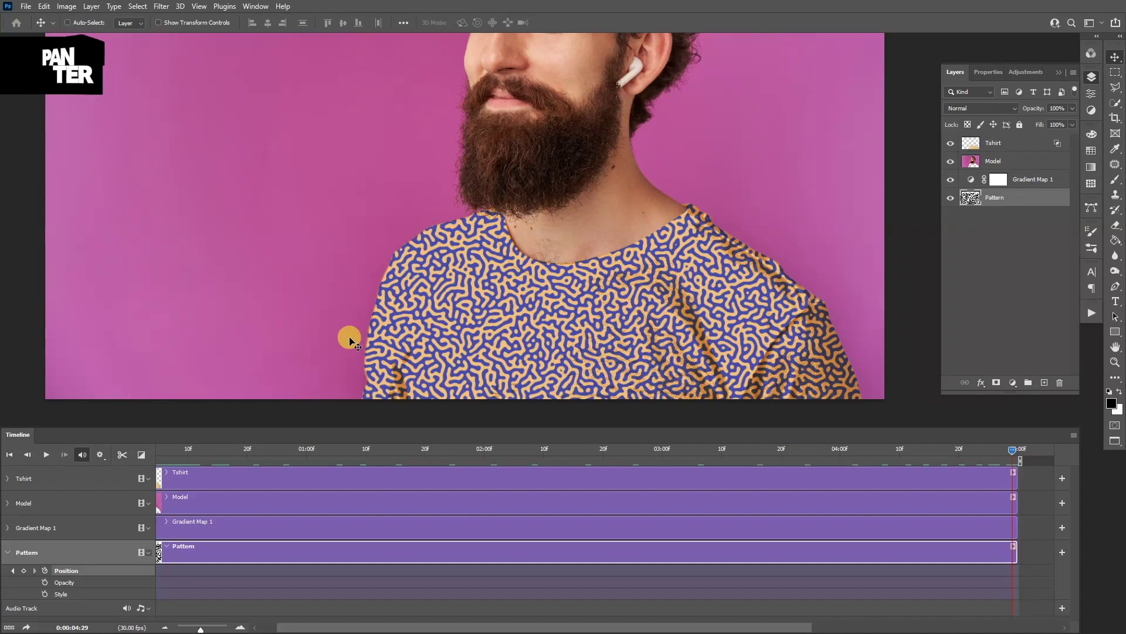
left_click_drag(241, 350, 358, 350)
left_click_drag(1012, 450, 115, 453)
key("space")
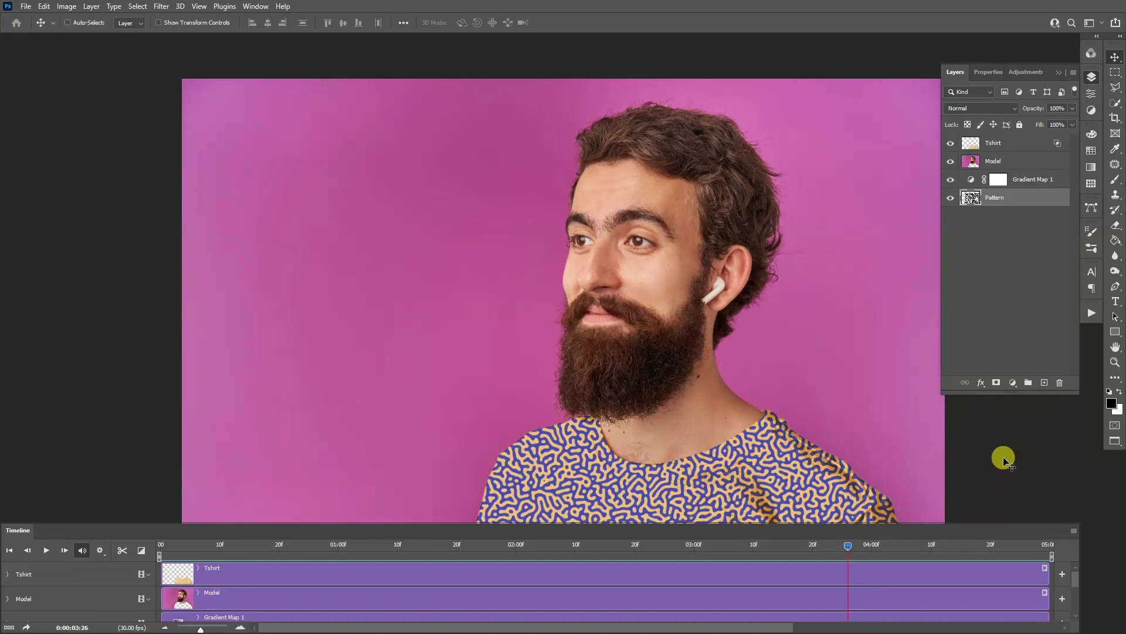
- Render the video as H.264 High Quality at Document Size 4096 x 2304
left_click(1073, 531)
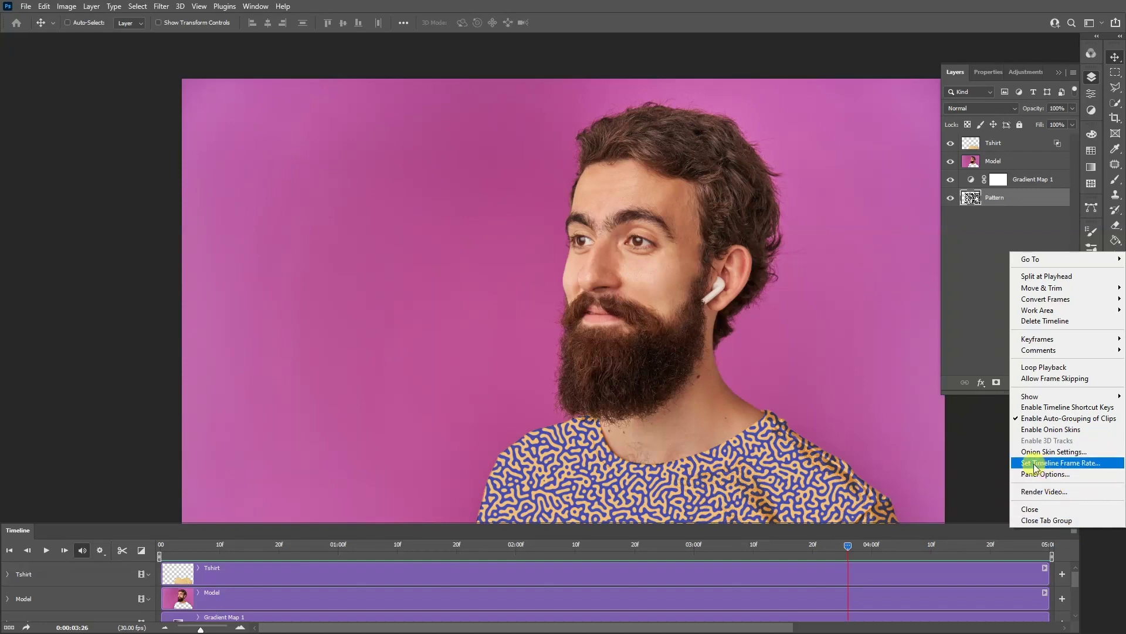
left_click(1055, 492)
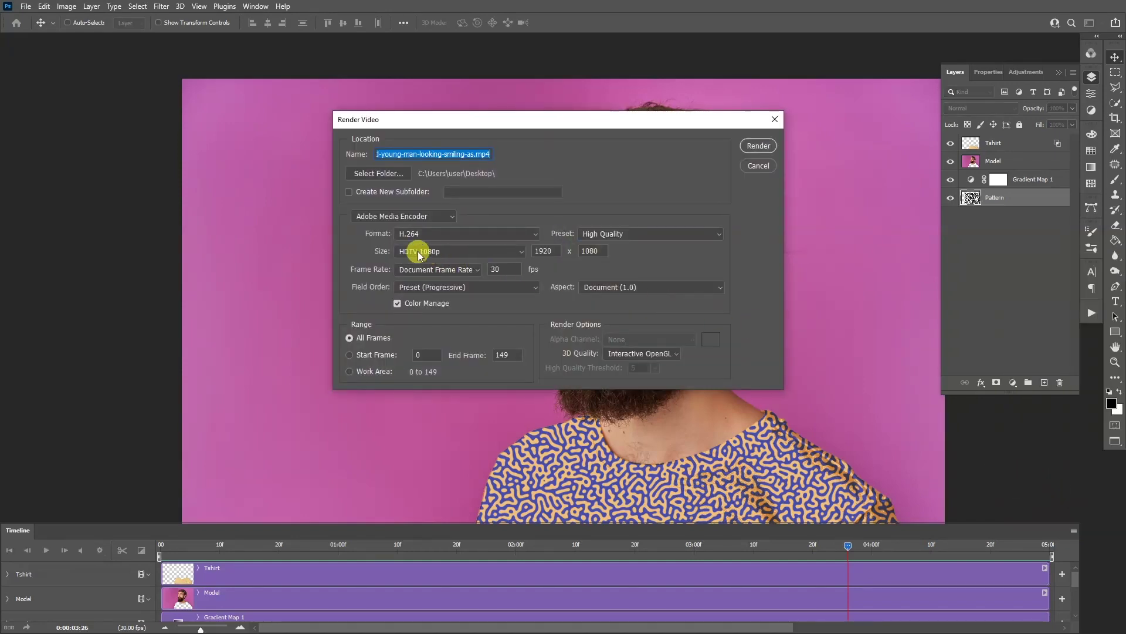
left_click(441, 252)
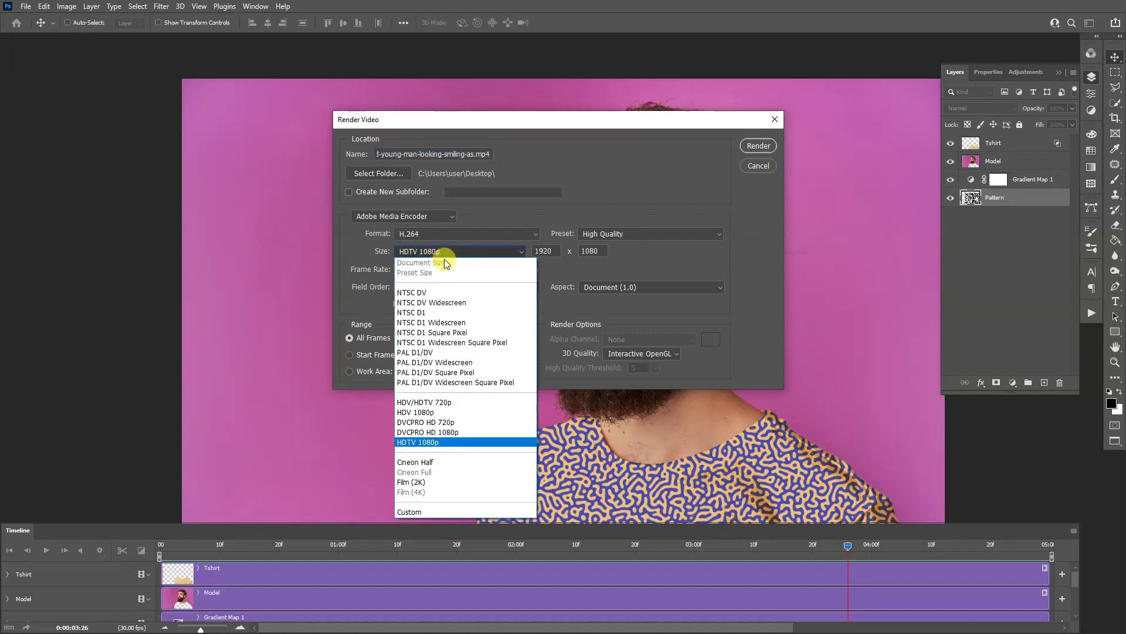
left_click(757, 253)
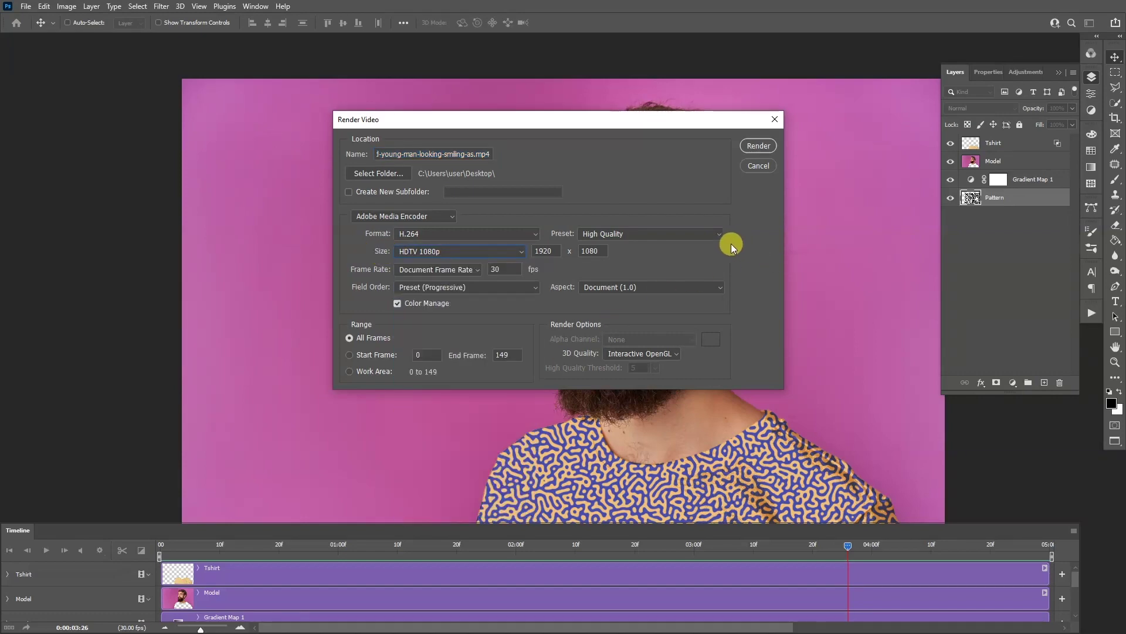
left_click(648, 235)
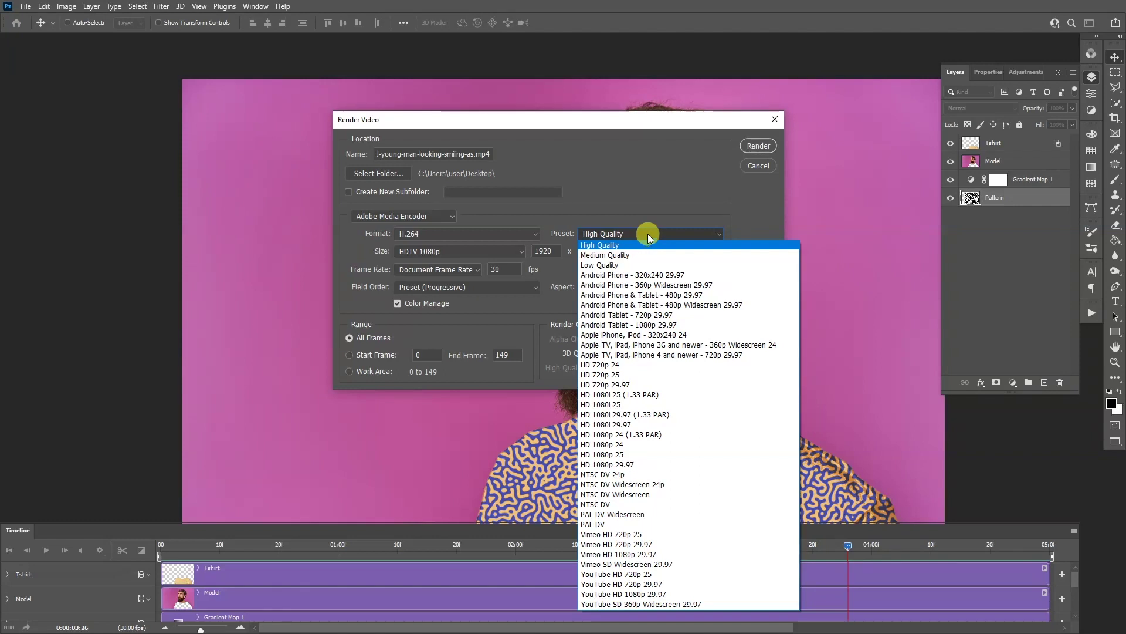
left_click(648, 234)
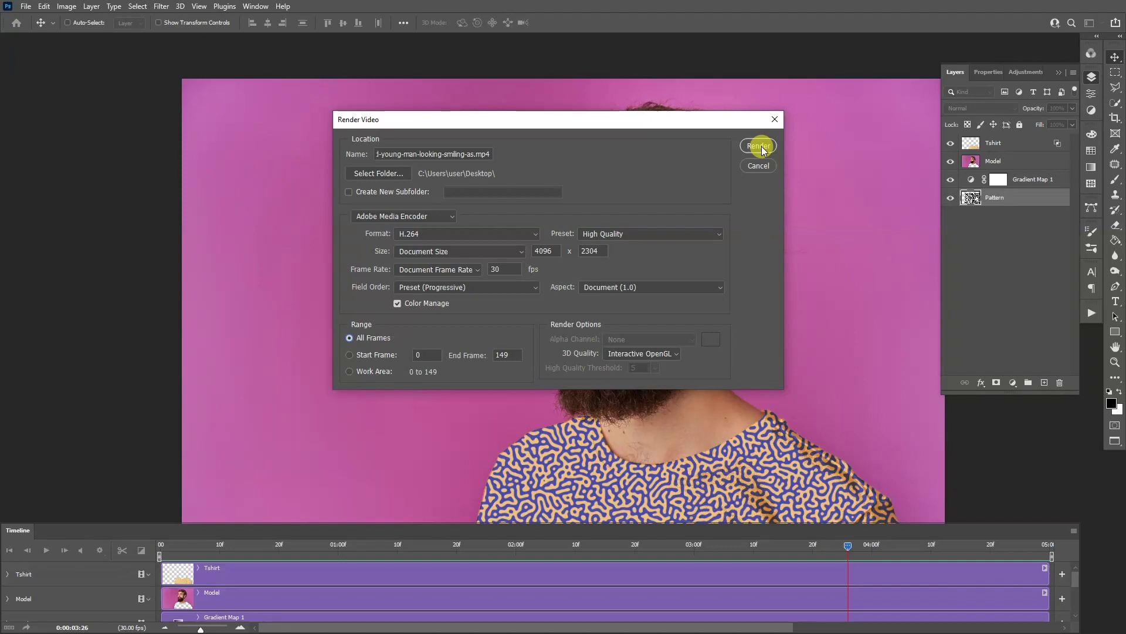
left_click(758, 146)
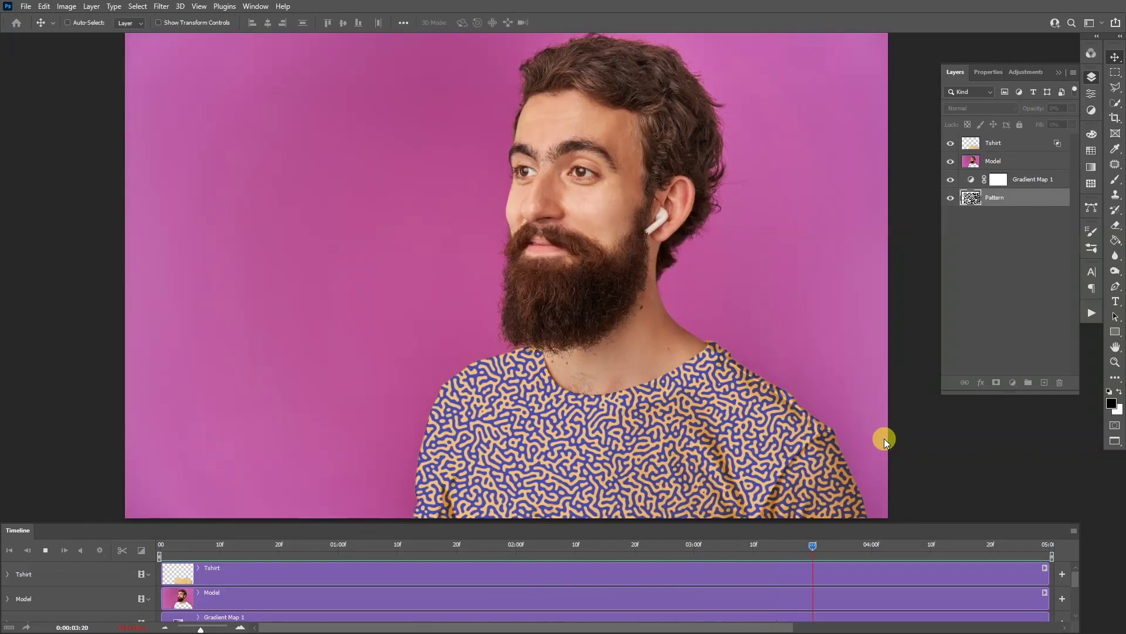